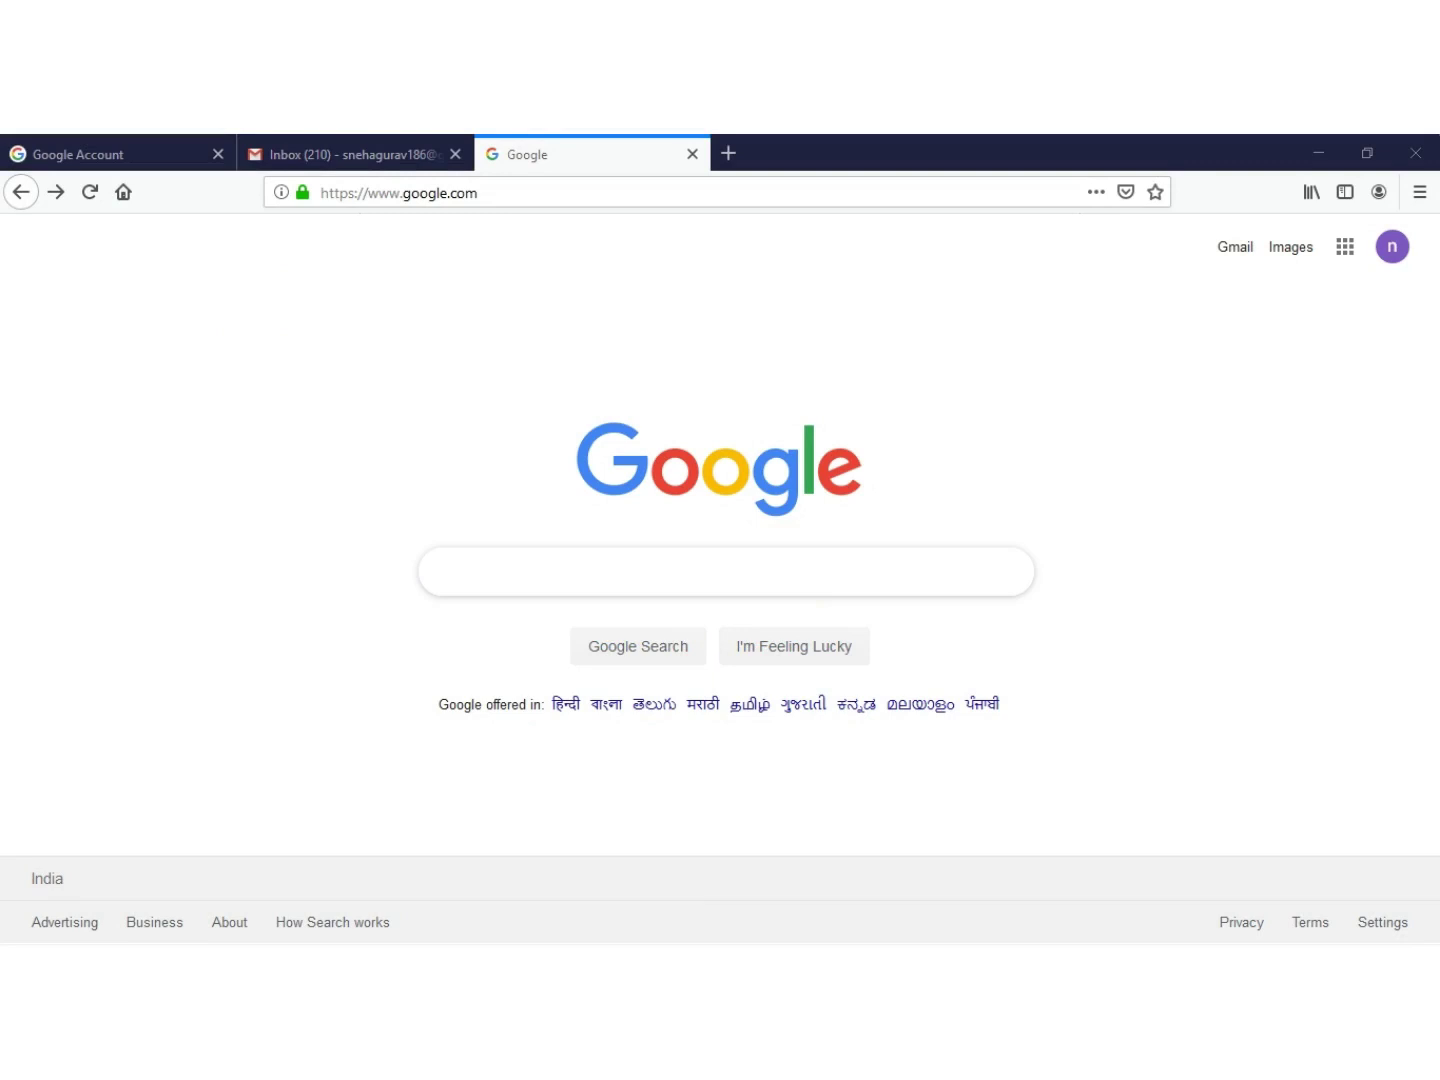
- Run a Google search for 'gatetutor' to list the official site
{"action": "left_click", "coordinate": [471, 562]}
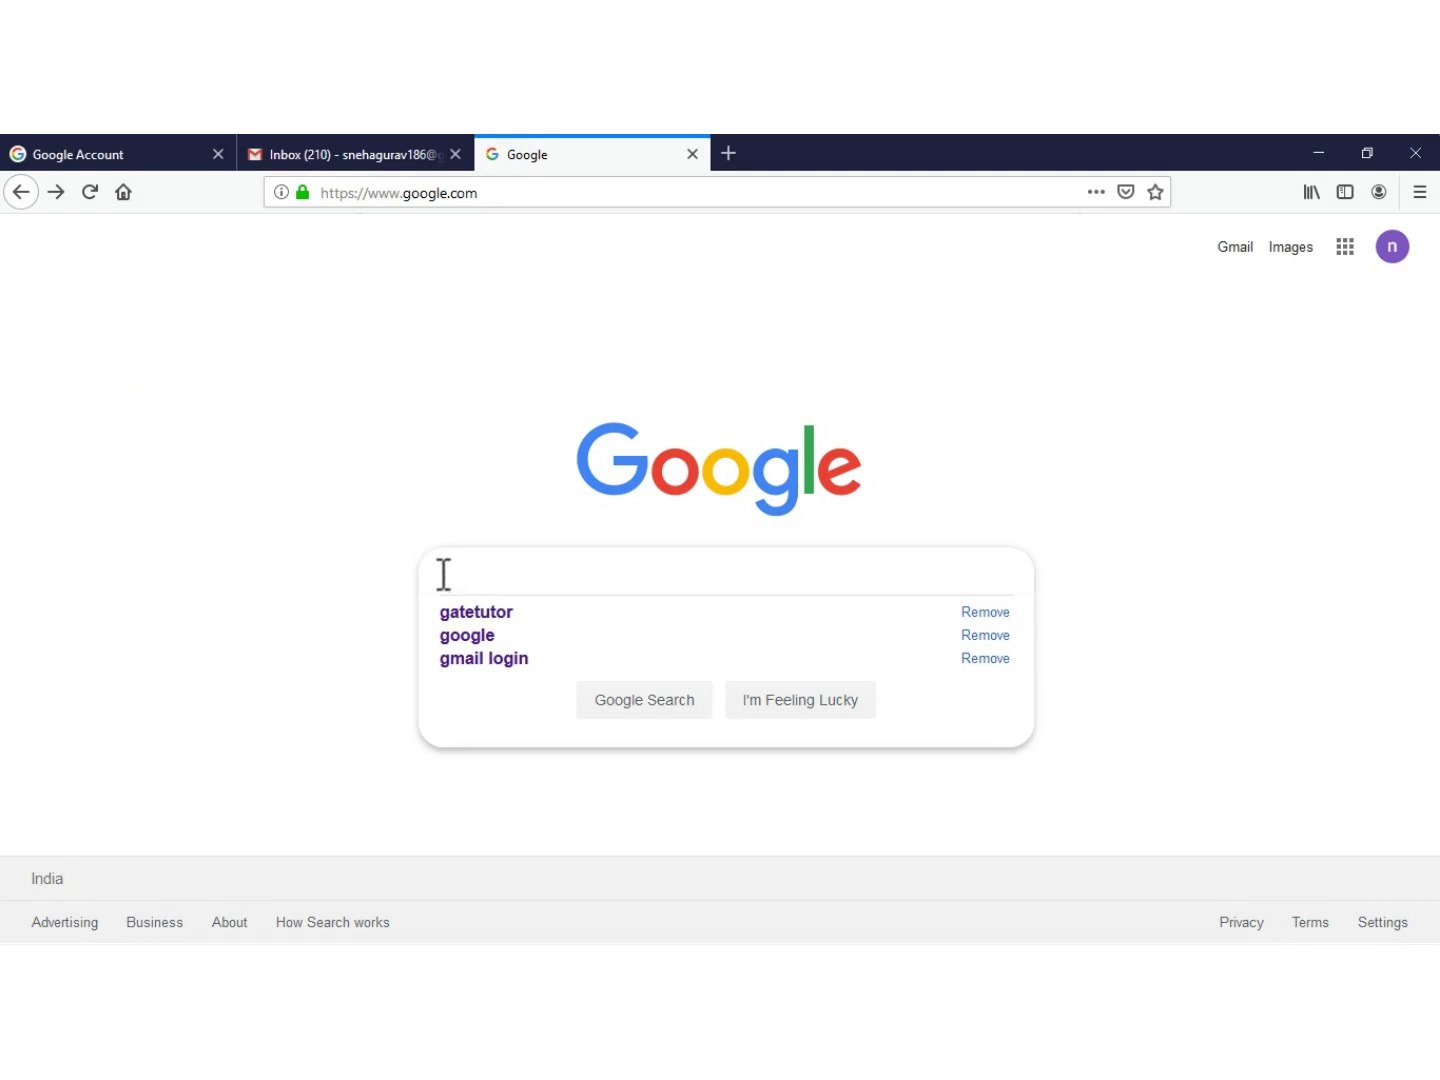
{"action": "type", "text": "gate"}
{"action": "type", "text": "tutor"}
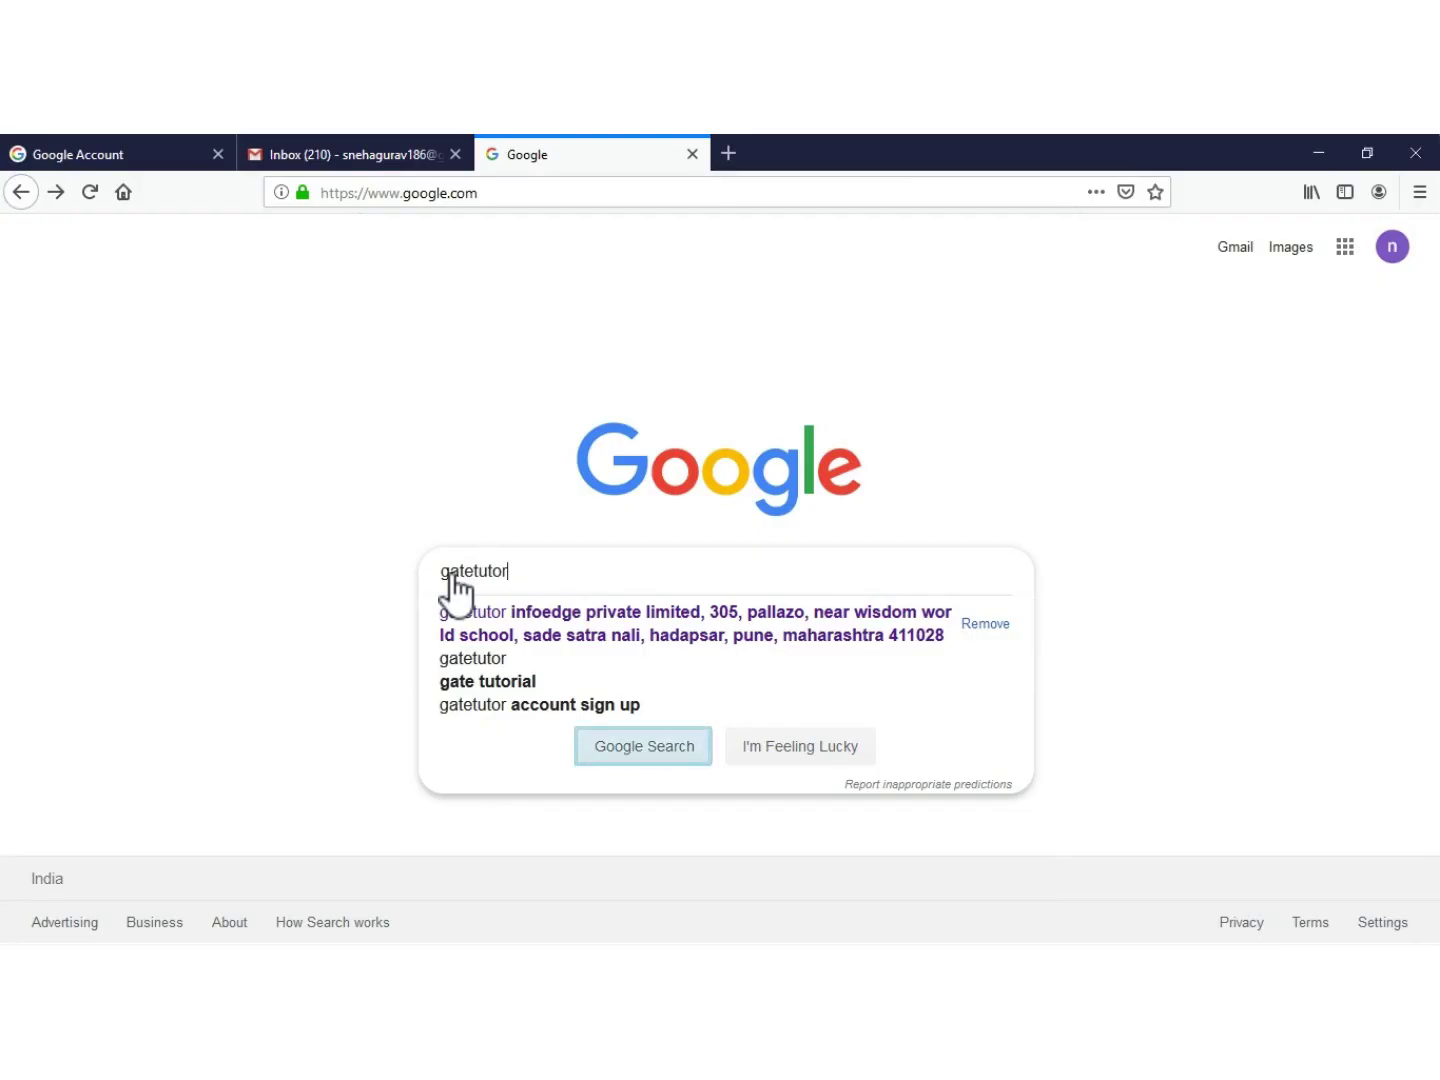
{"action": "left_click", "coordinate": [622, 747]}
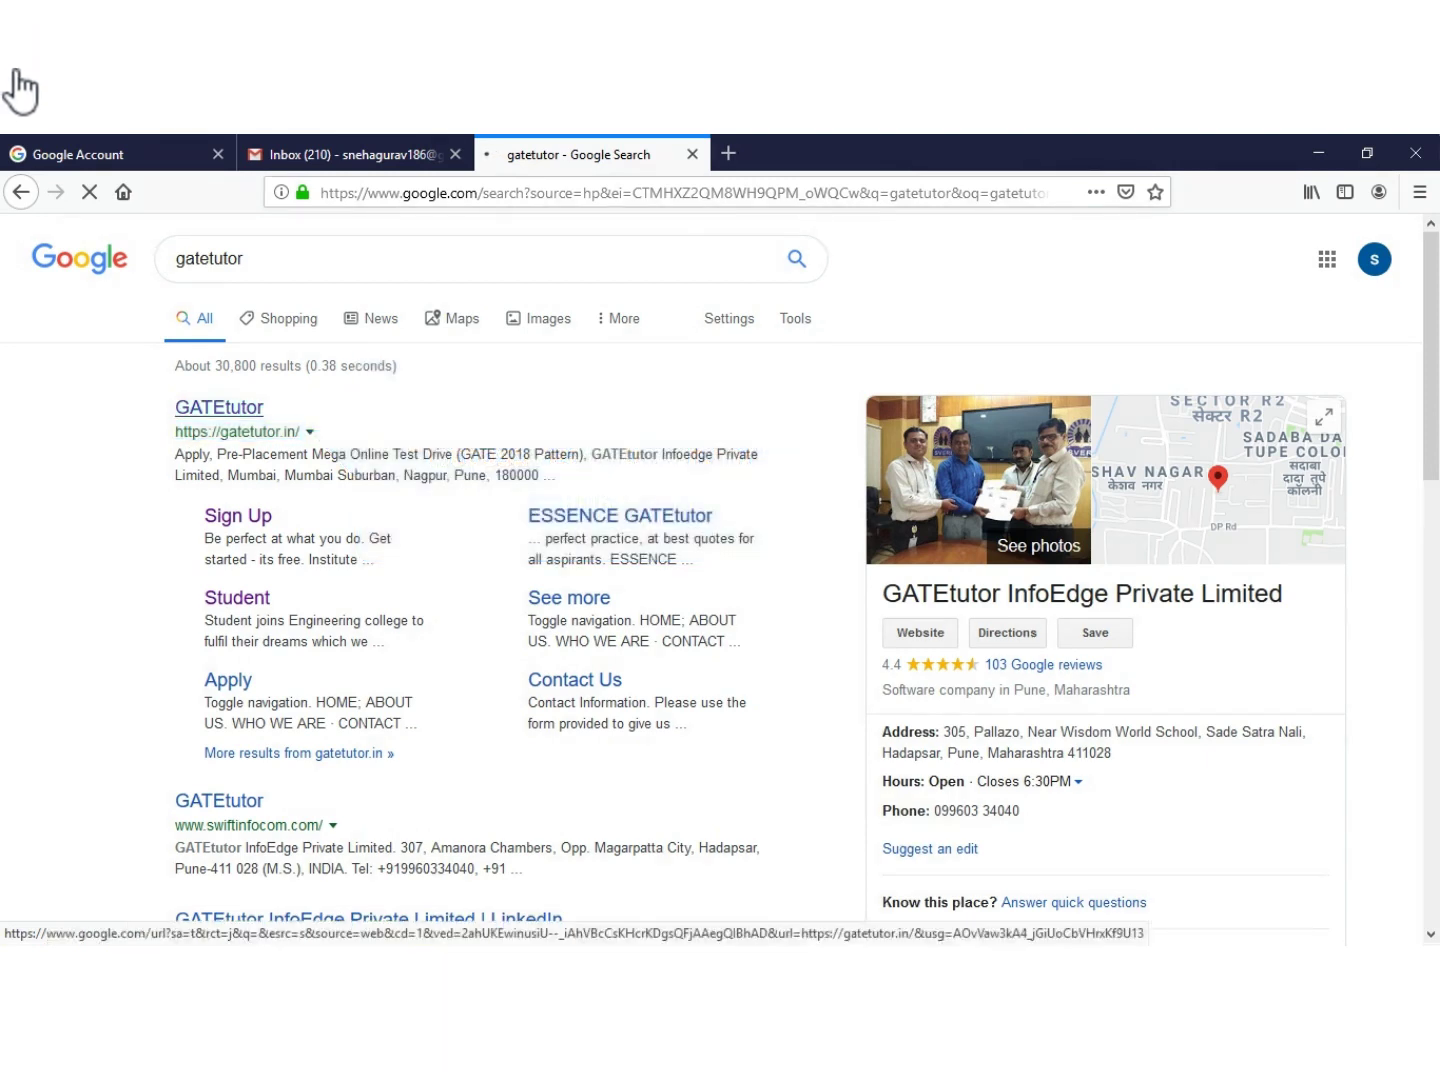
{"action": "left_click", "coordinate": [225, 441]}
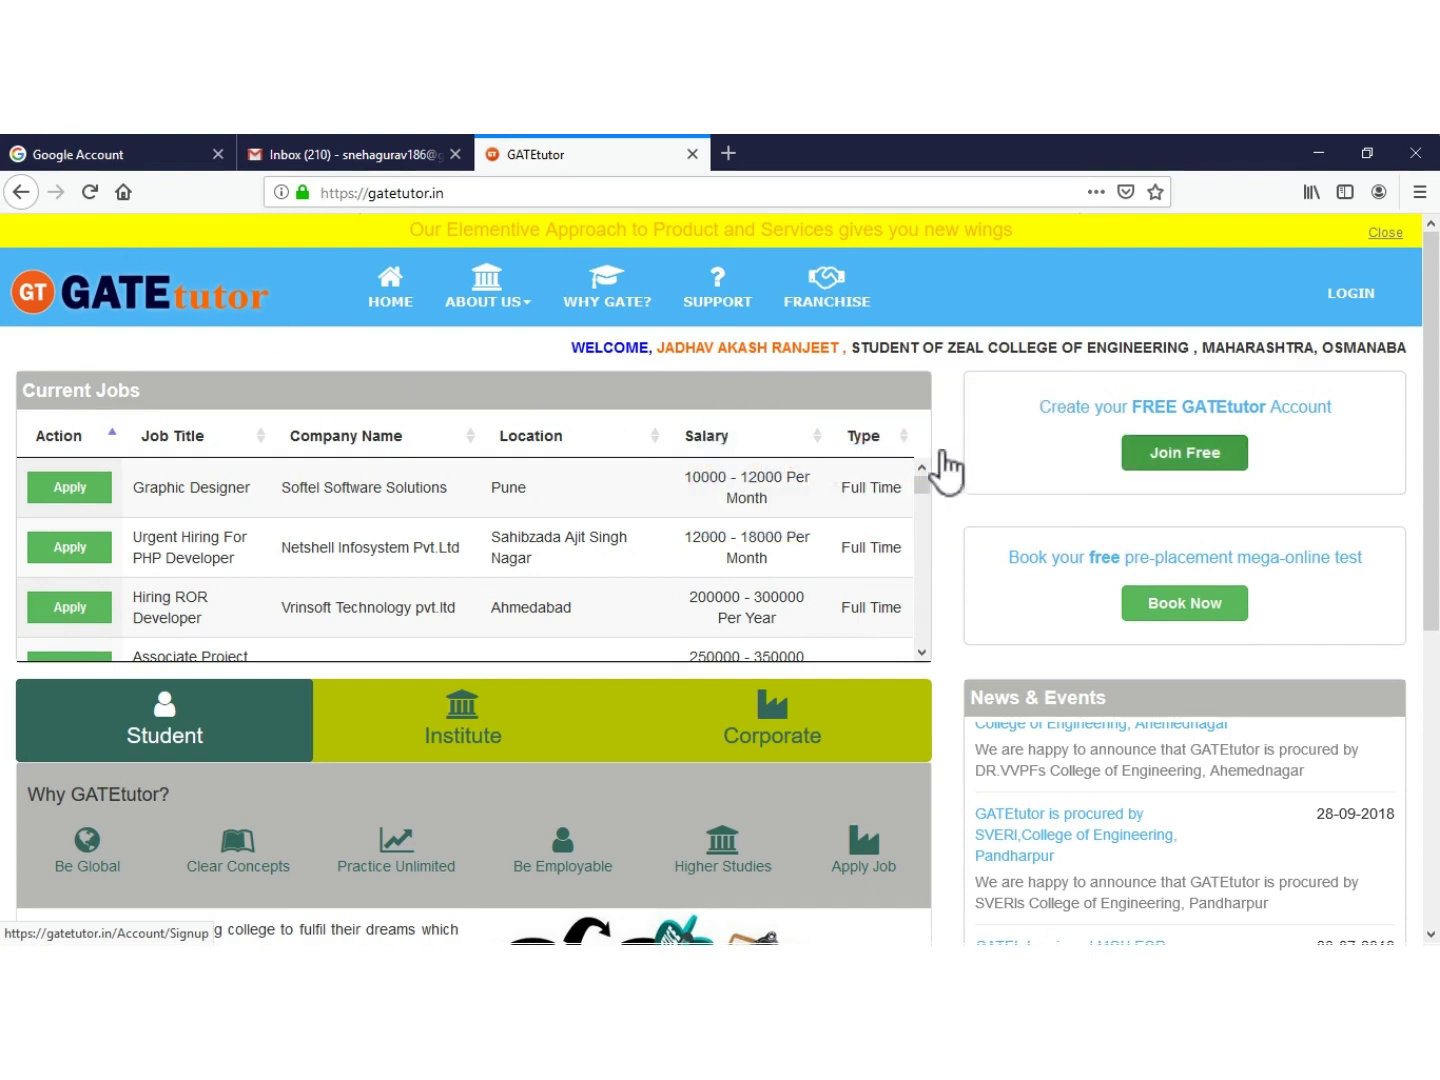
- Start a free GATEtutor account, toggling to Corporate and back to Institute/College
{"action": "left_click", "coordinate": [1178, 462]}
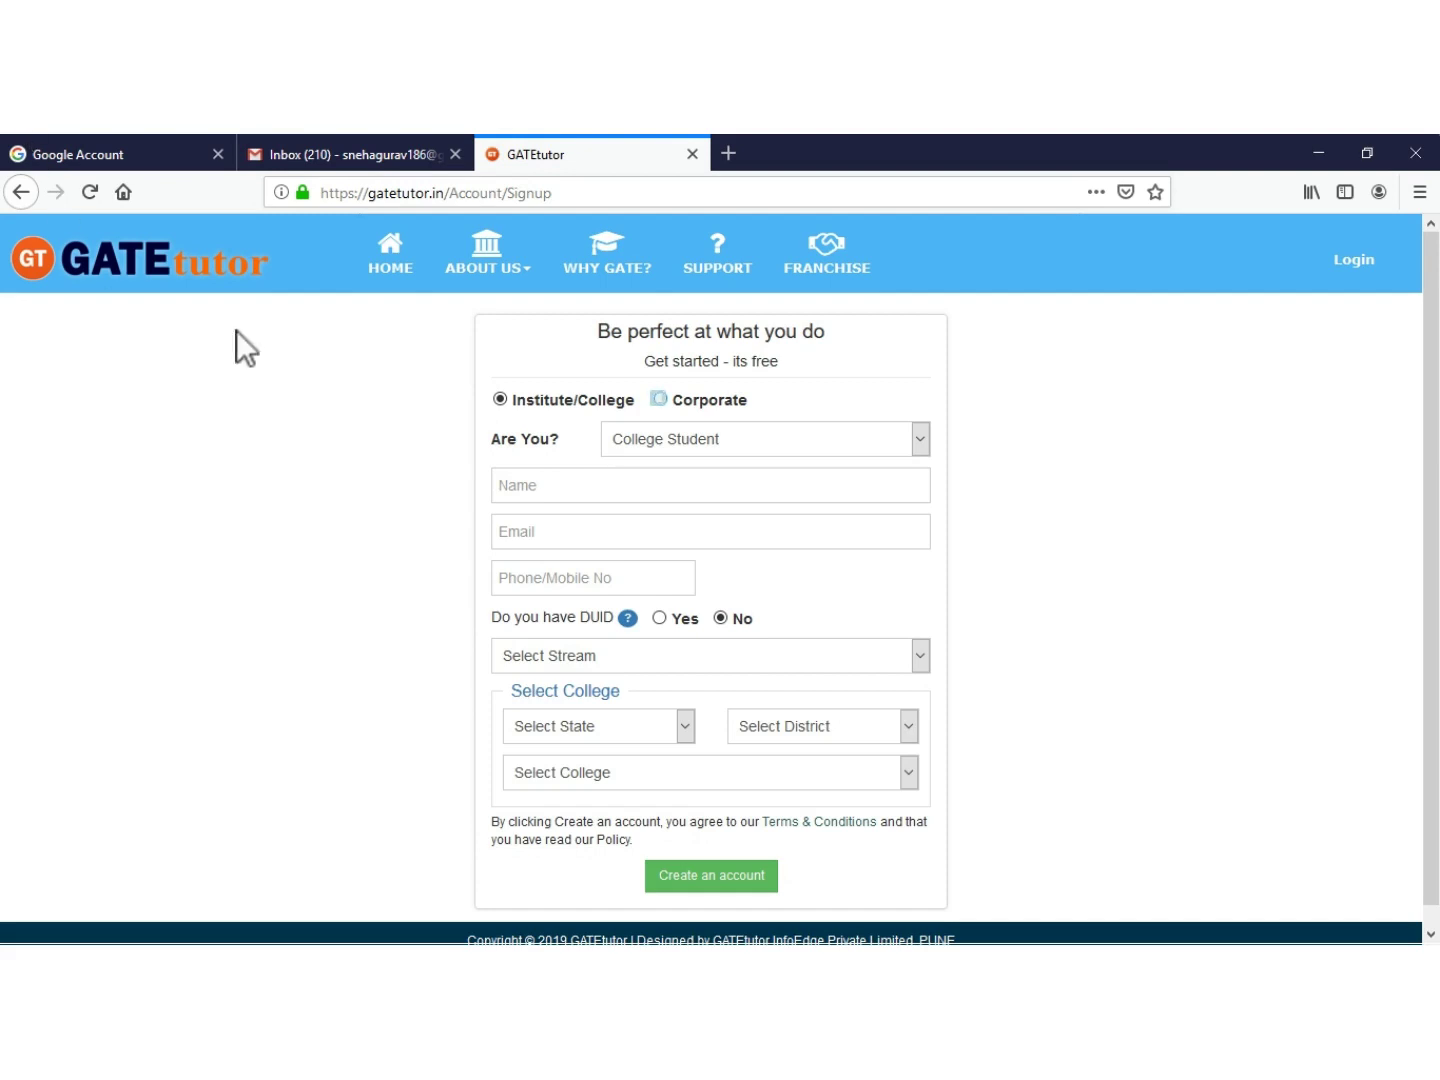
{"action": "left_click", "coordinate": [660, 400]}
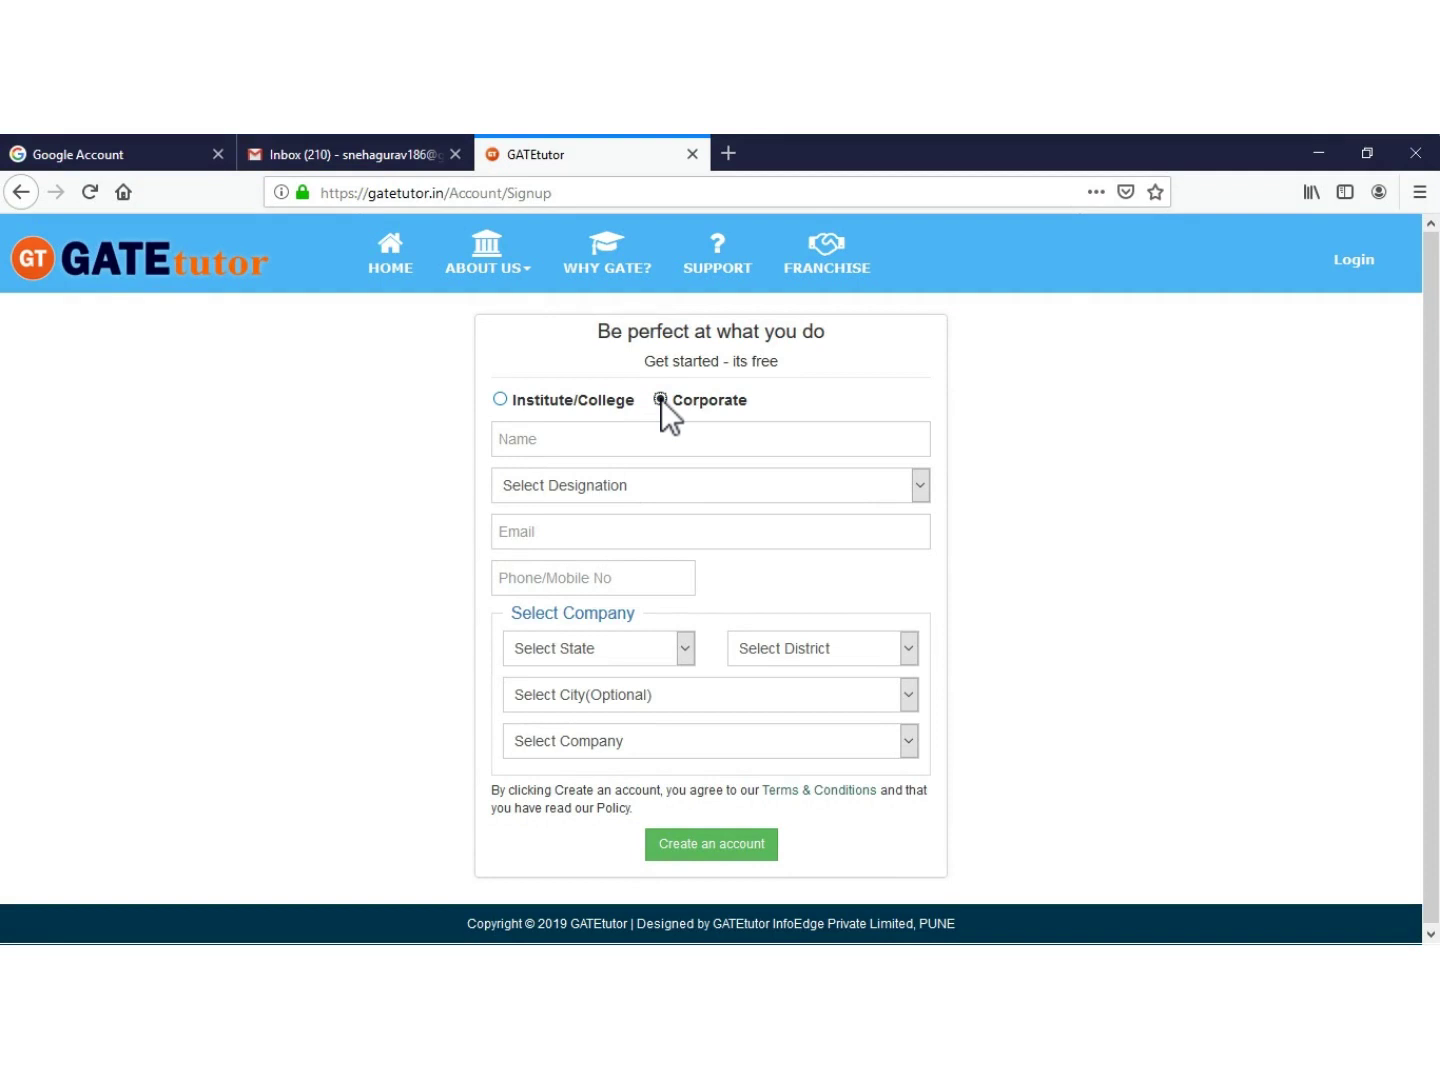
{"action": "left_click", "coordinate": [500, 398]}
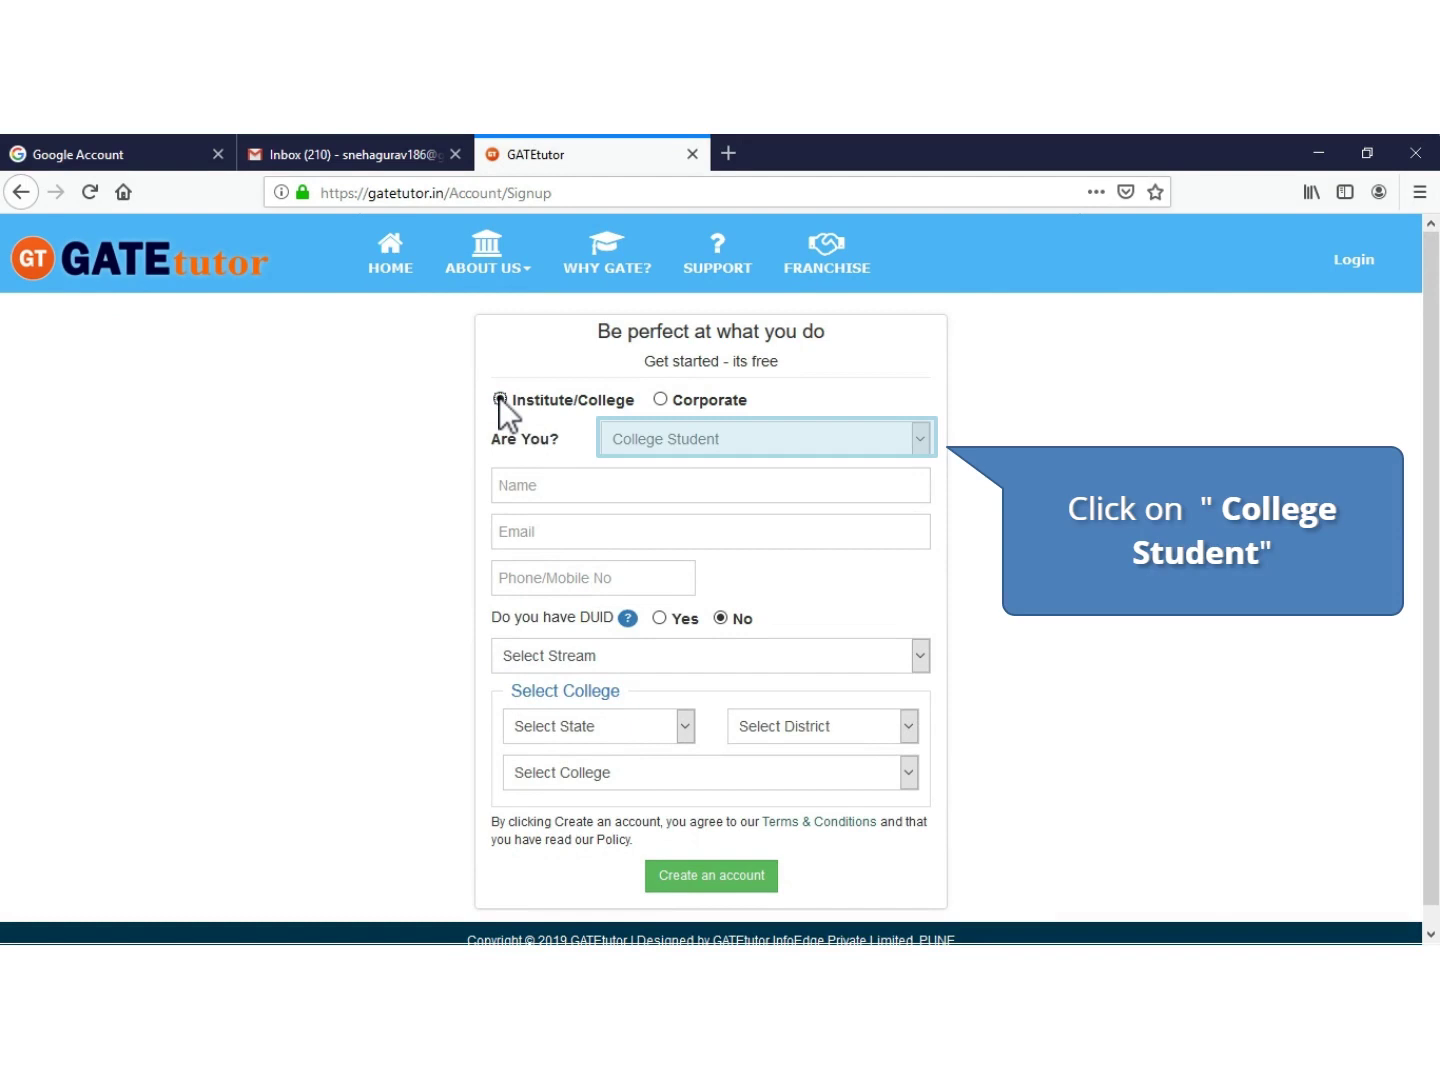
- Choose College Student as the account type in the 'Are You?' list
{"action": "left_click", "coordinate": [921, 441]}
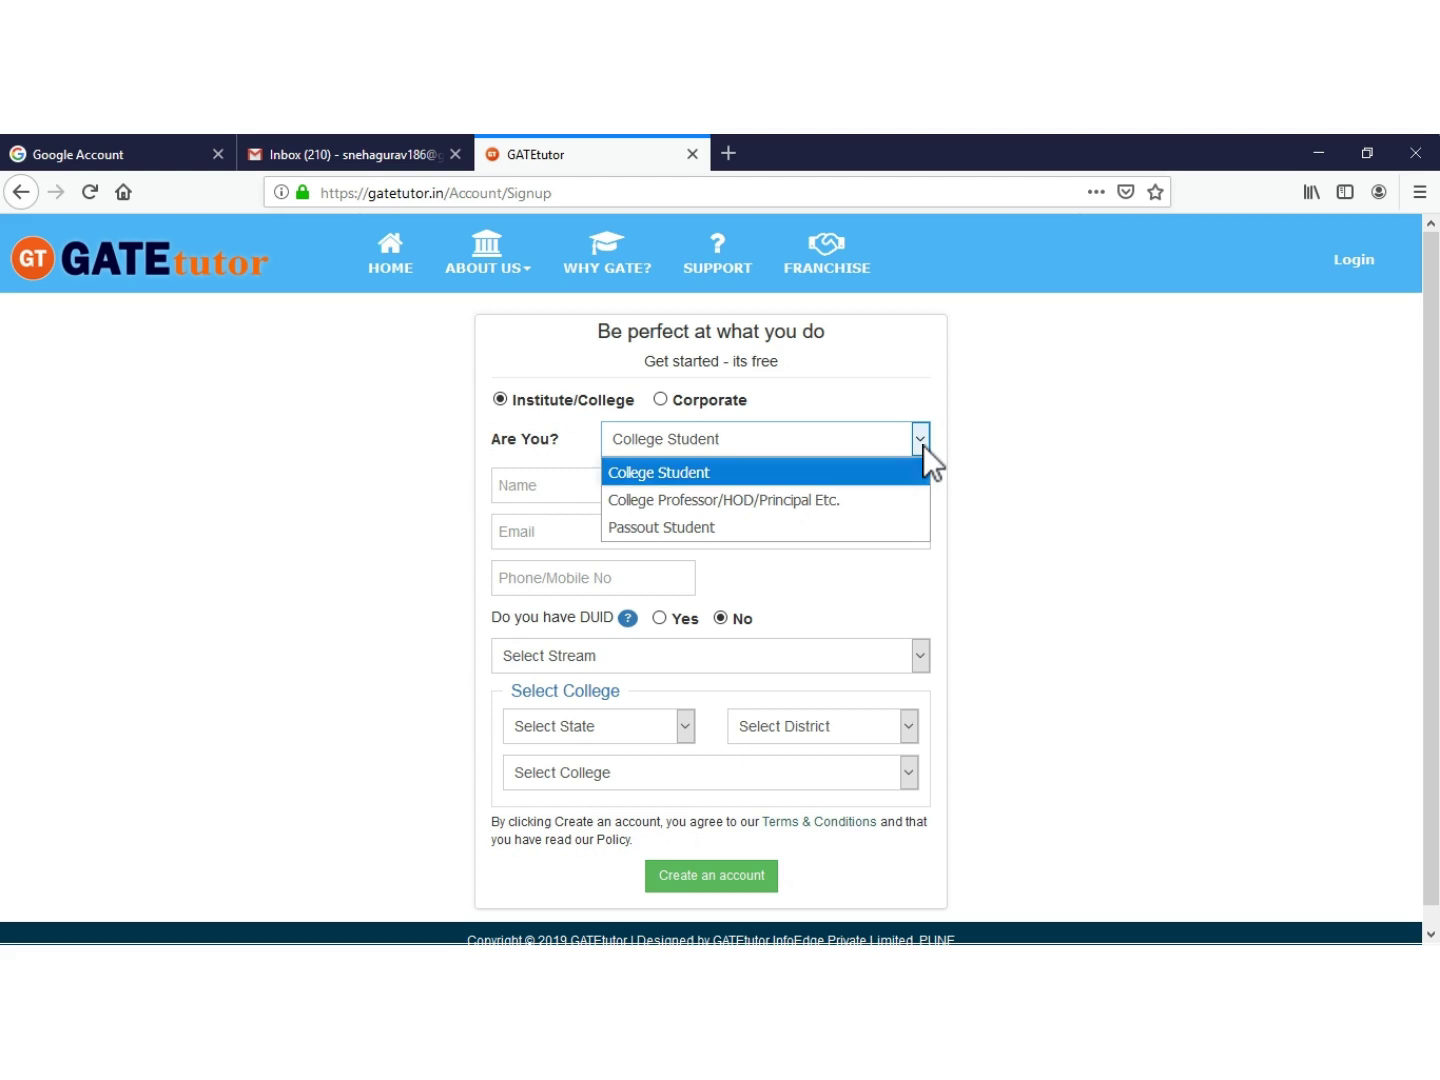
{"action": "left_click", "coordinate": [874, 478]}
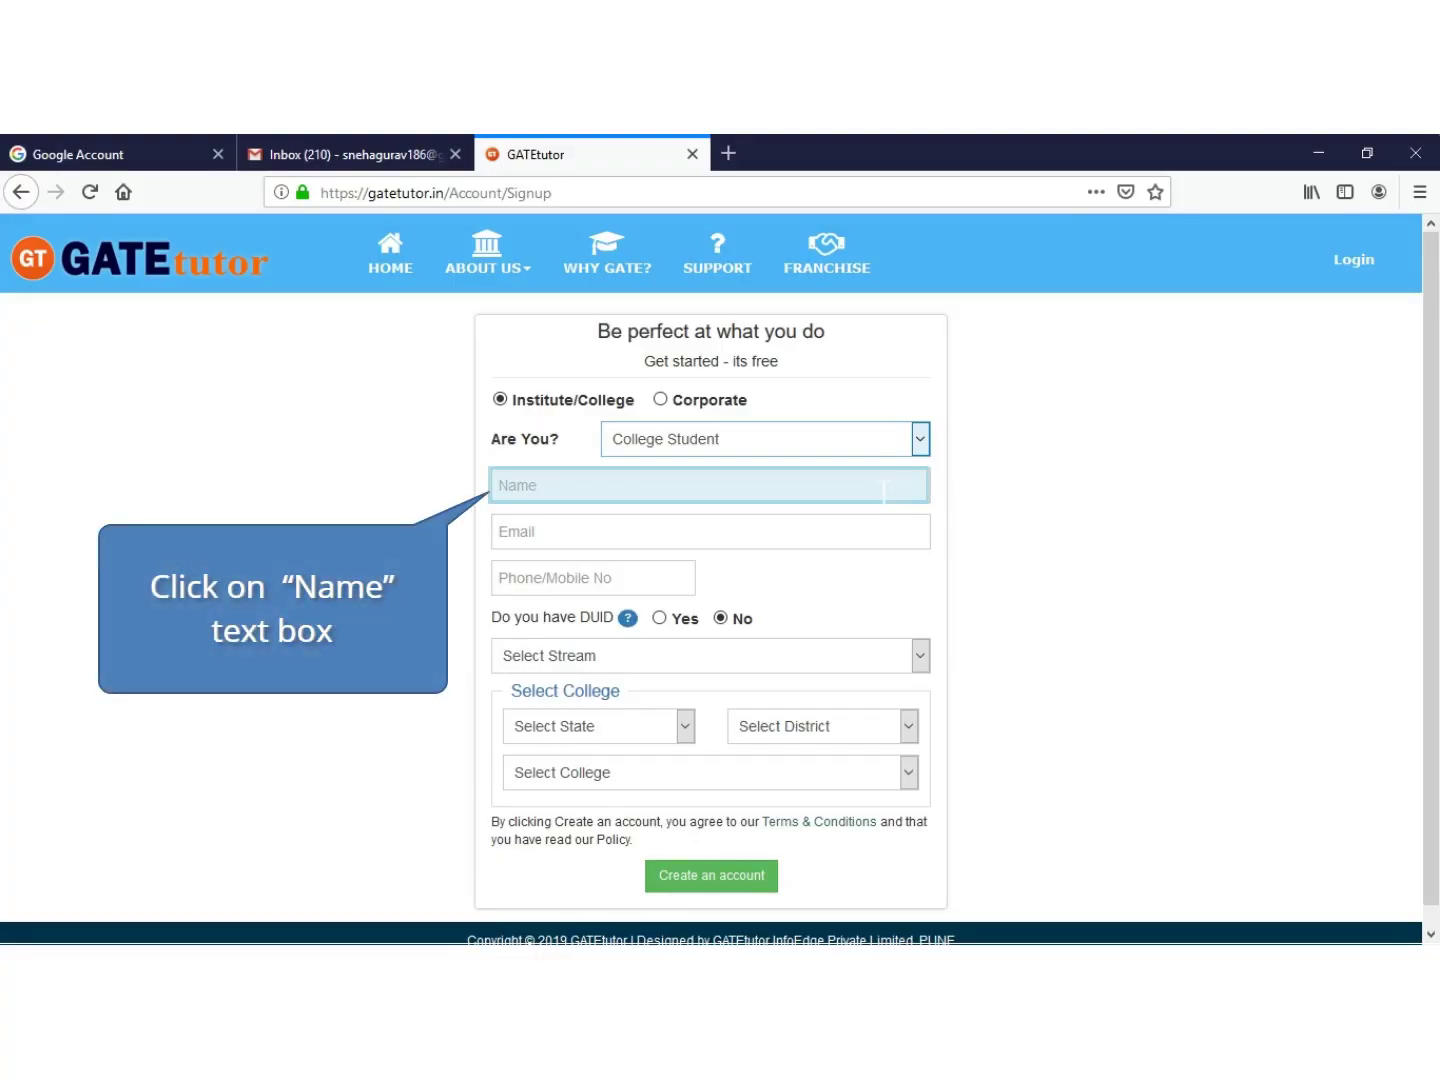
- Enter the student's full name in the Name field
{"action": "left_click", "coordinate": [514, 484]}
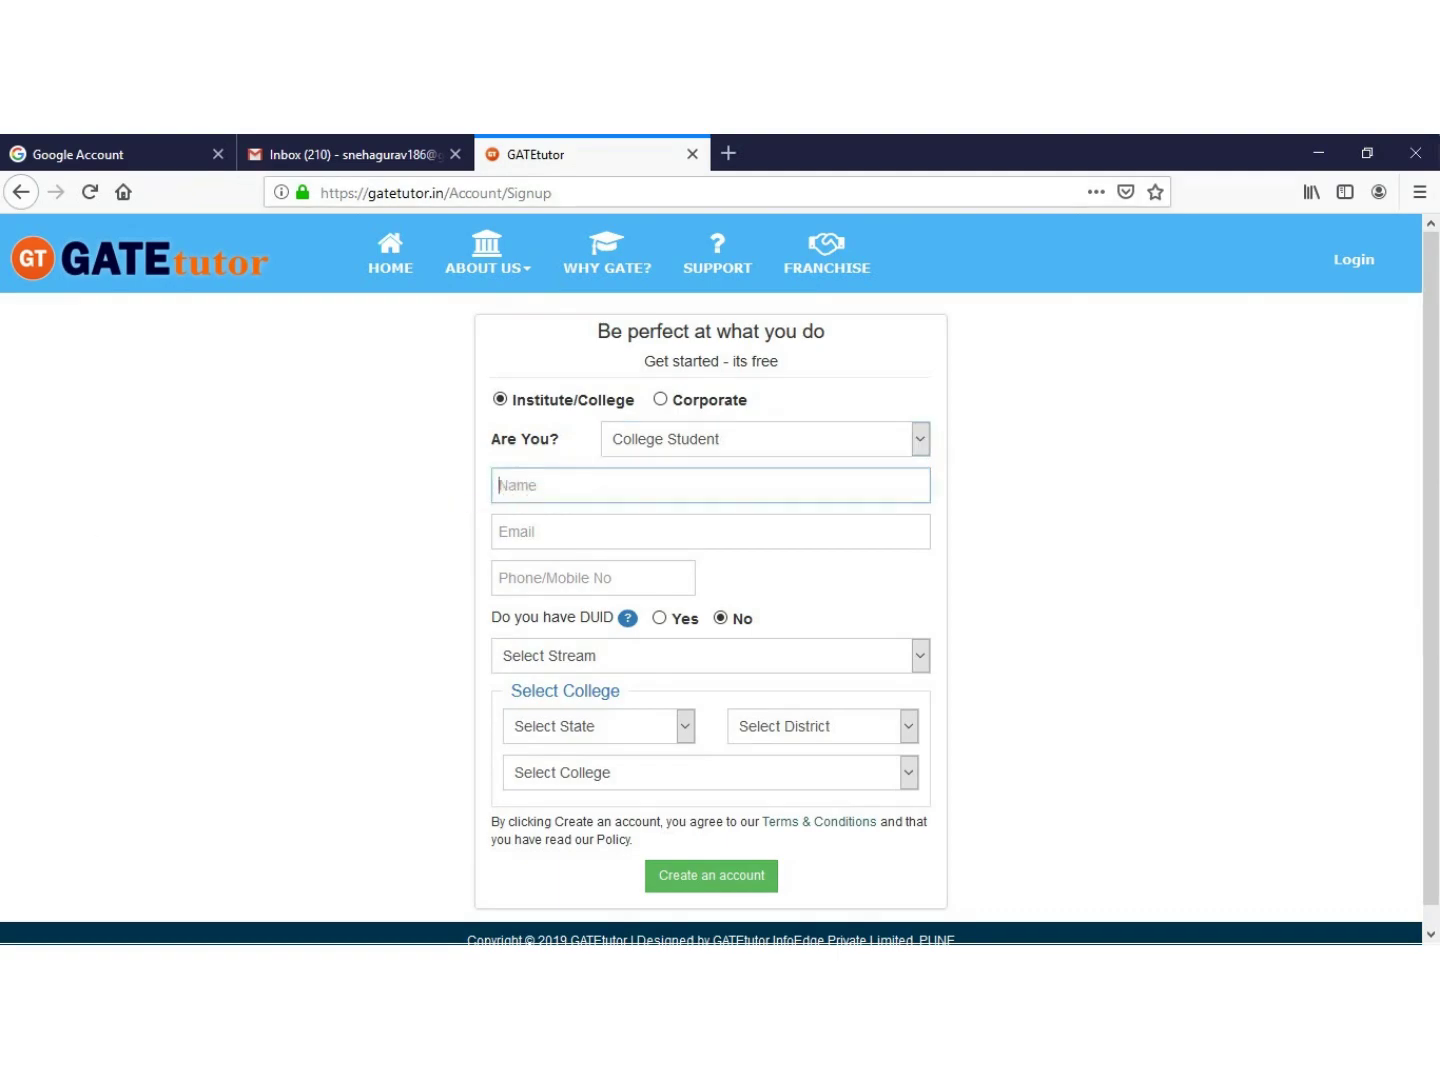
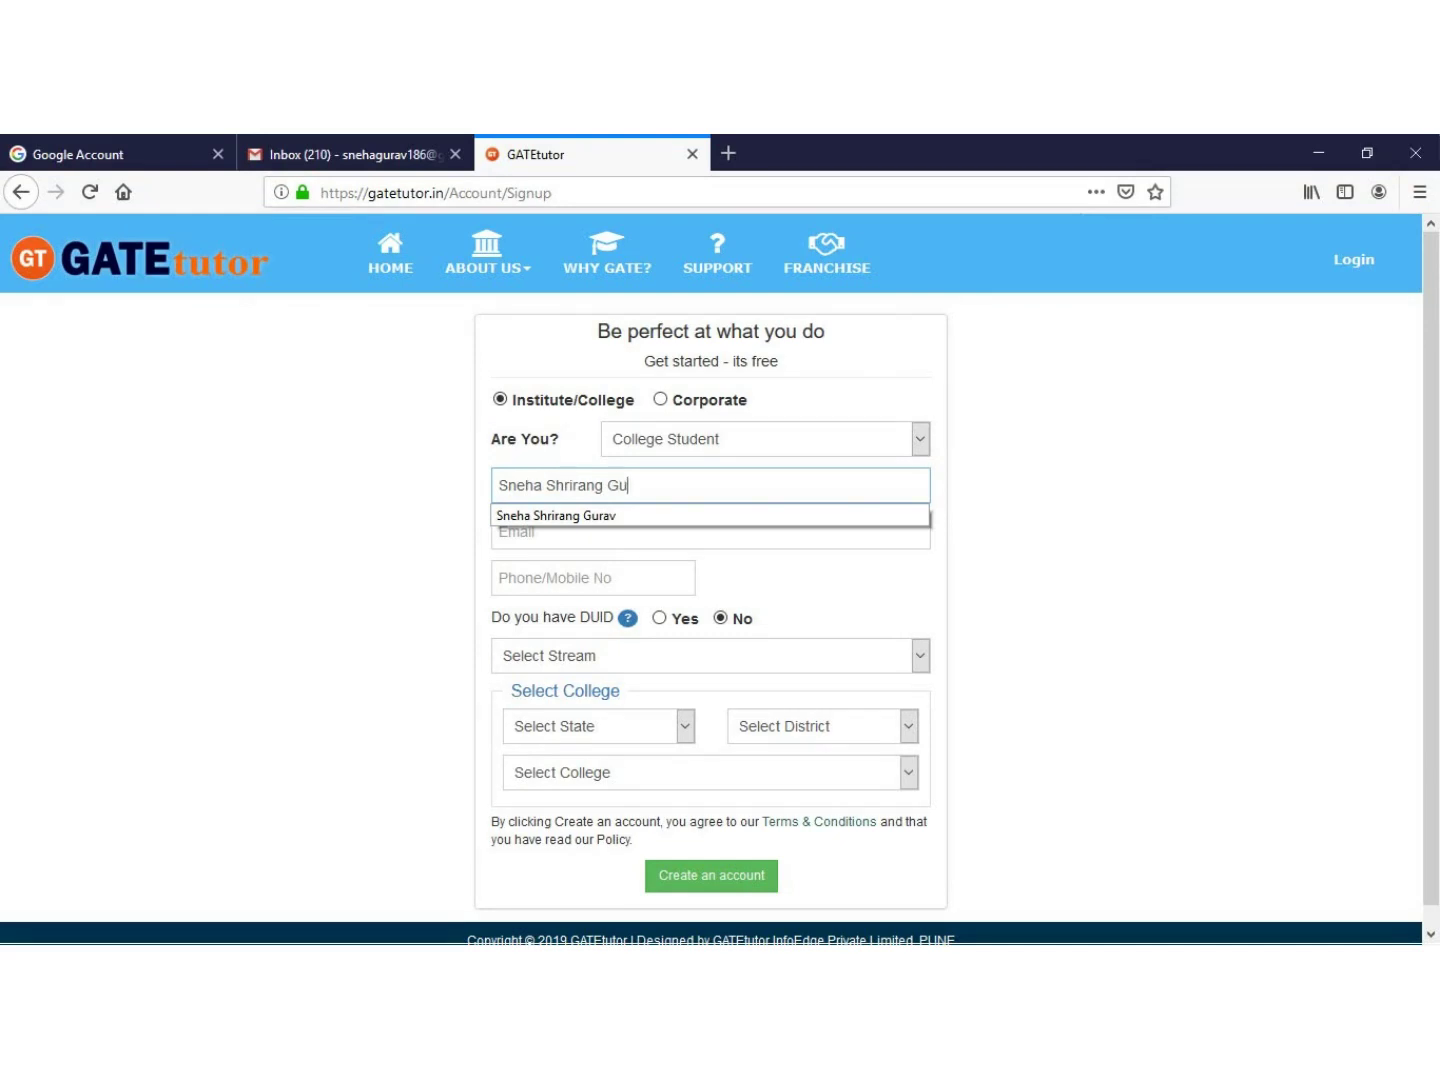
{"action": "left_click", "coordinate": [514, 534]}
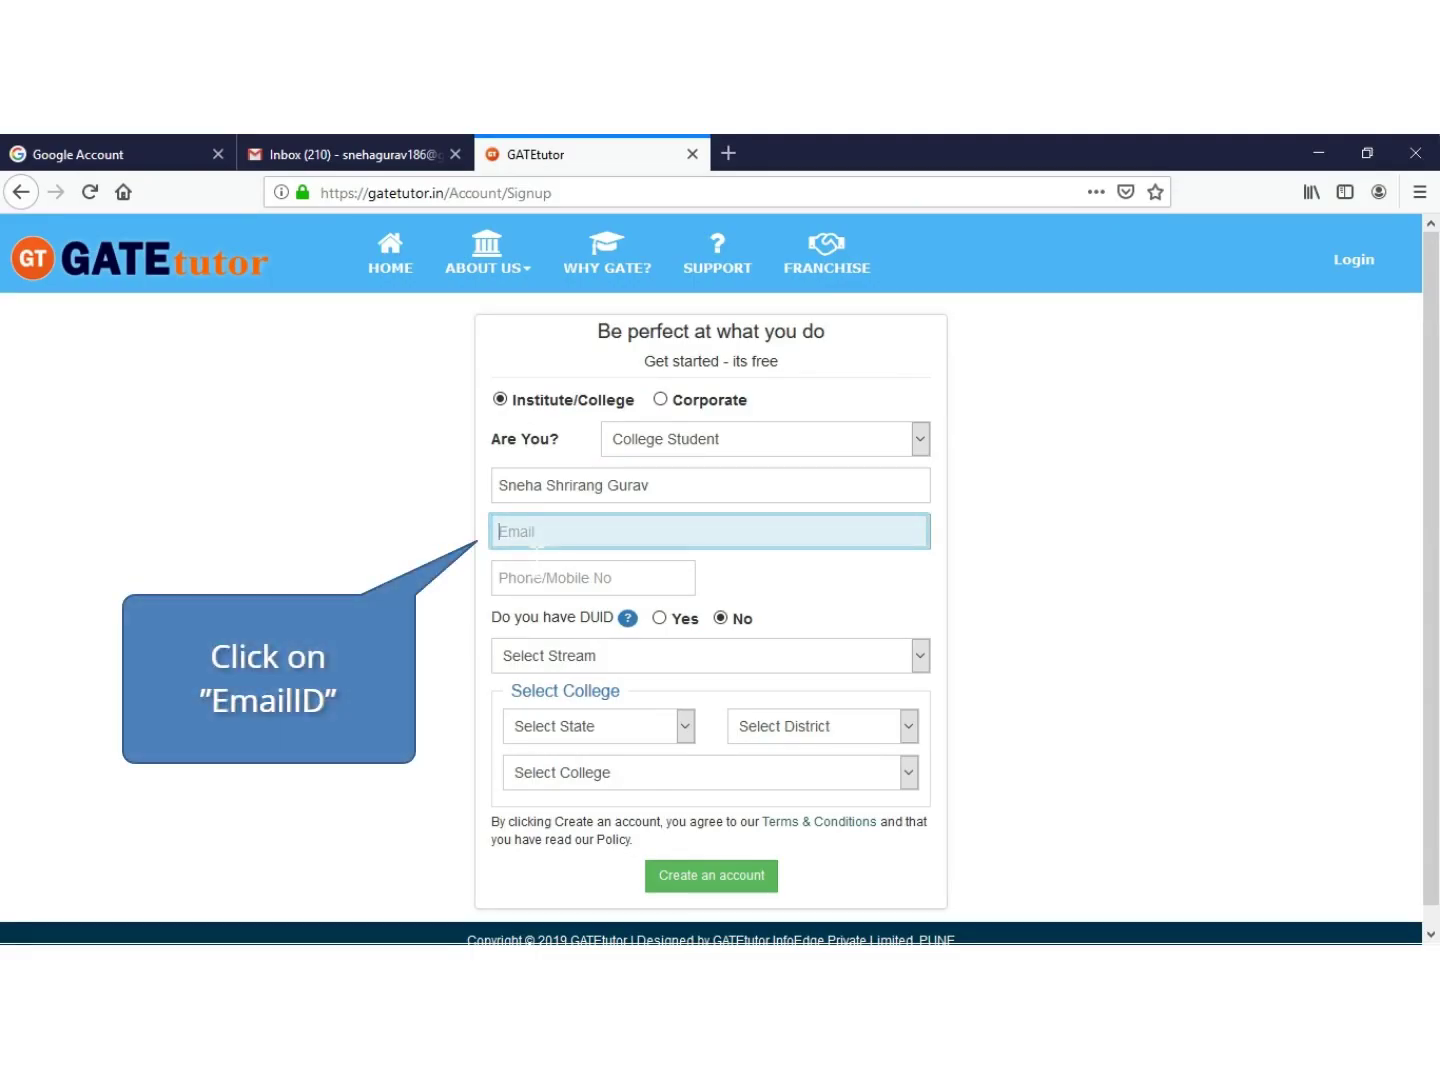
- Enter the student's Gmail address in the Email field using autocomplete
{"action": "left_click", "coordinate": [517, 531]}
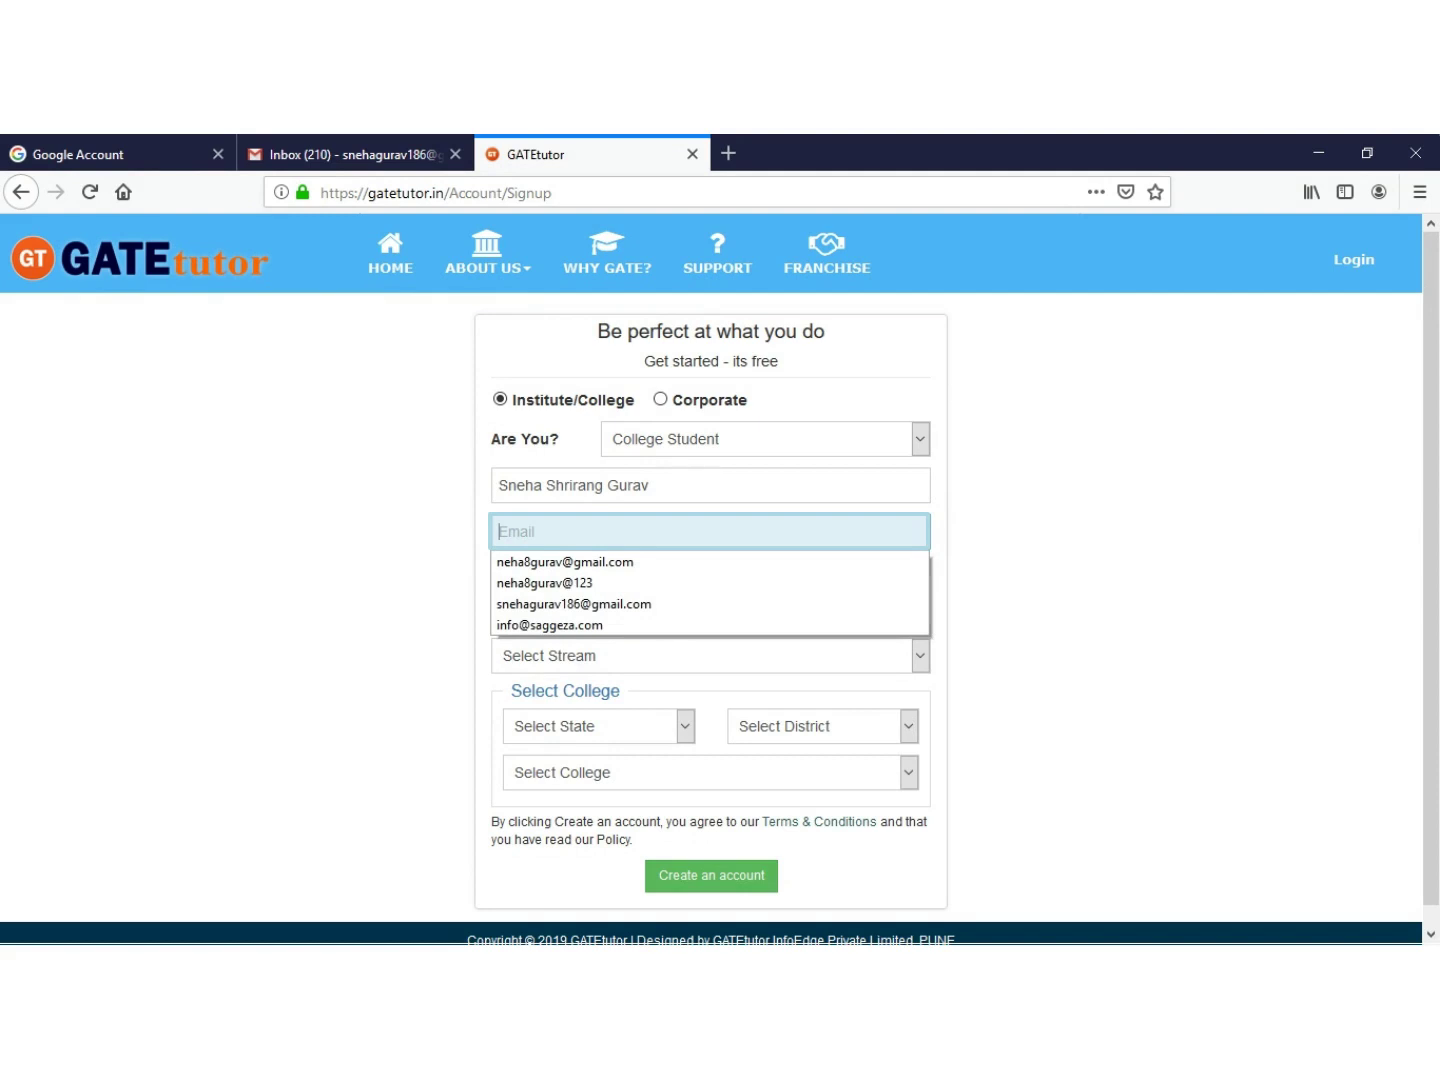
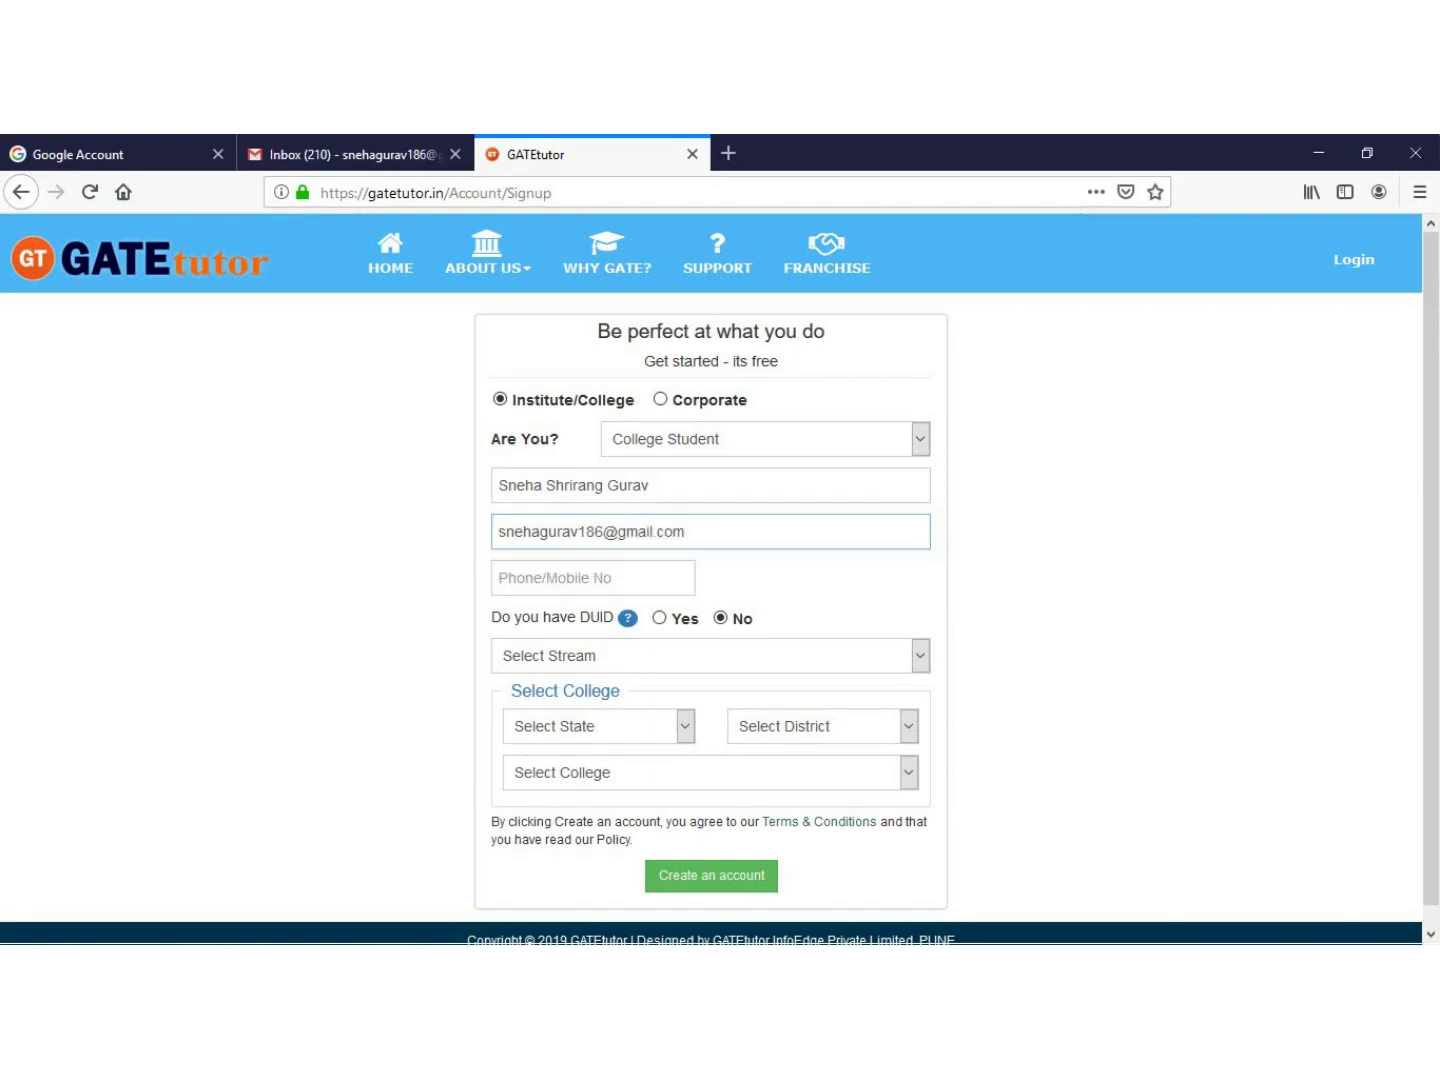
- Enter the mobile number in the Phone/Mobile No field, fixing a mistyped digit
{"action": "key", "text": "Tab"}
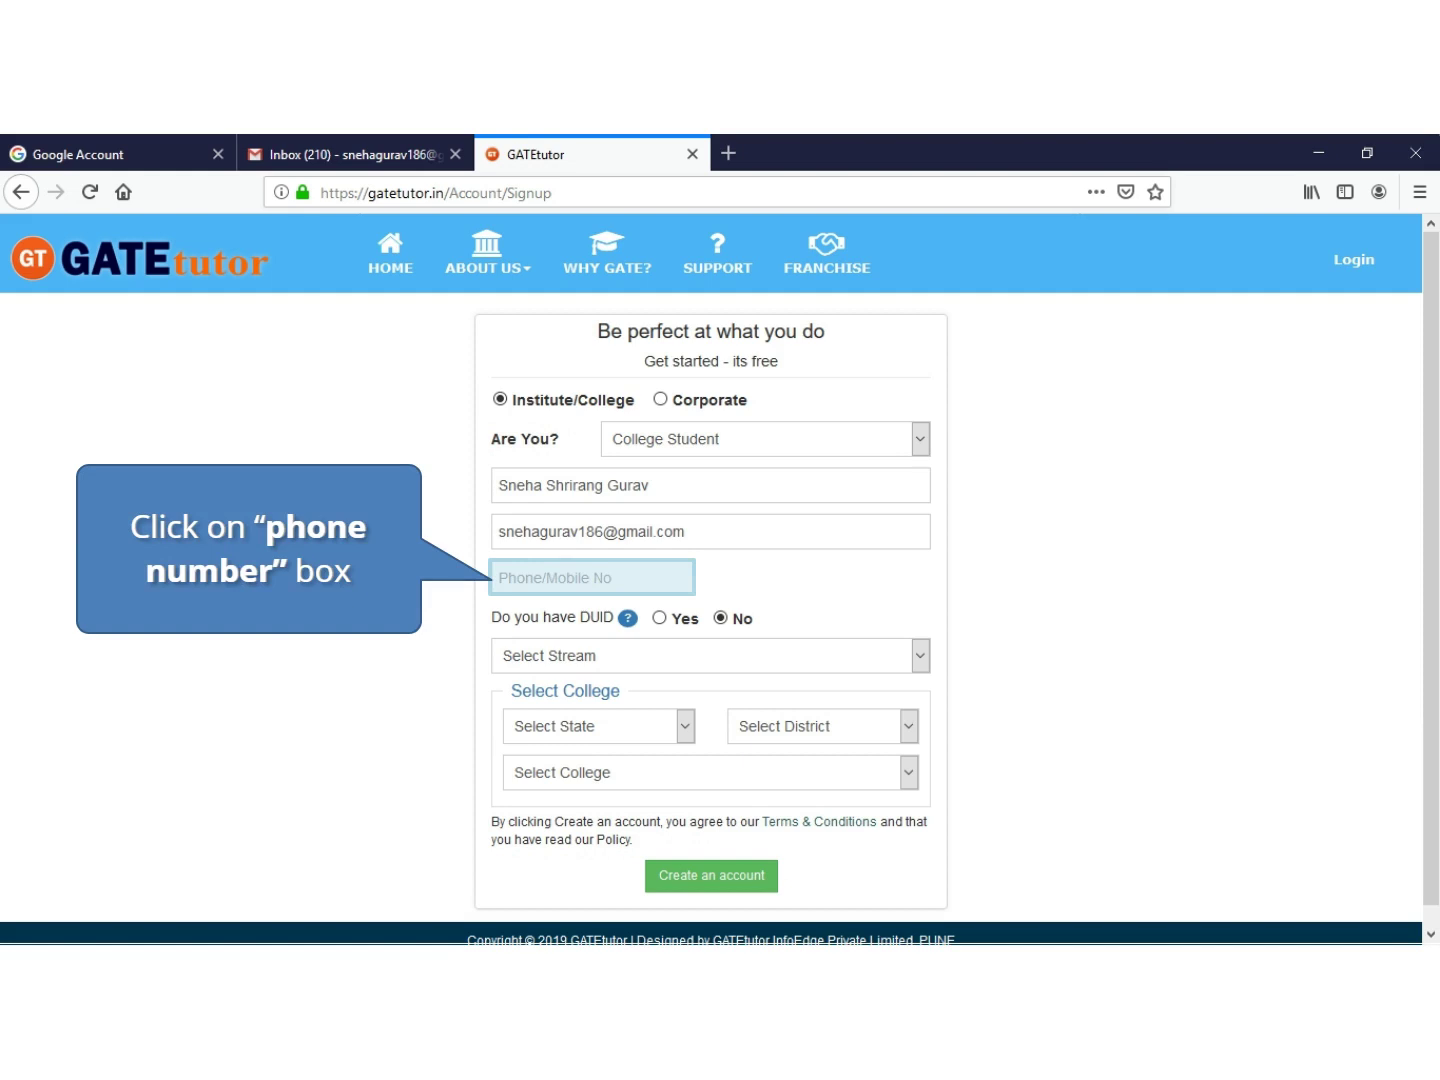
{"action": "left_click", "coordinate": [579, 573]}
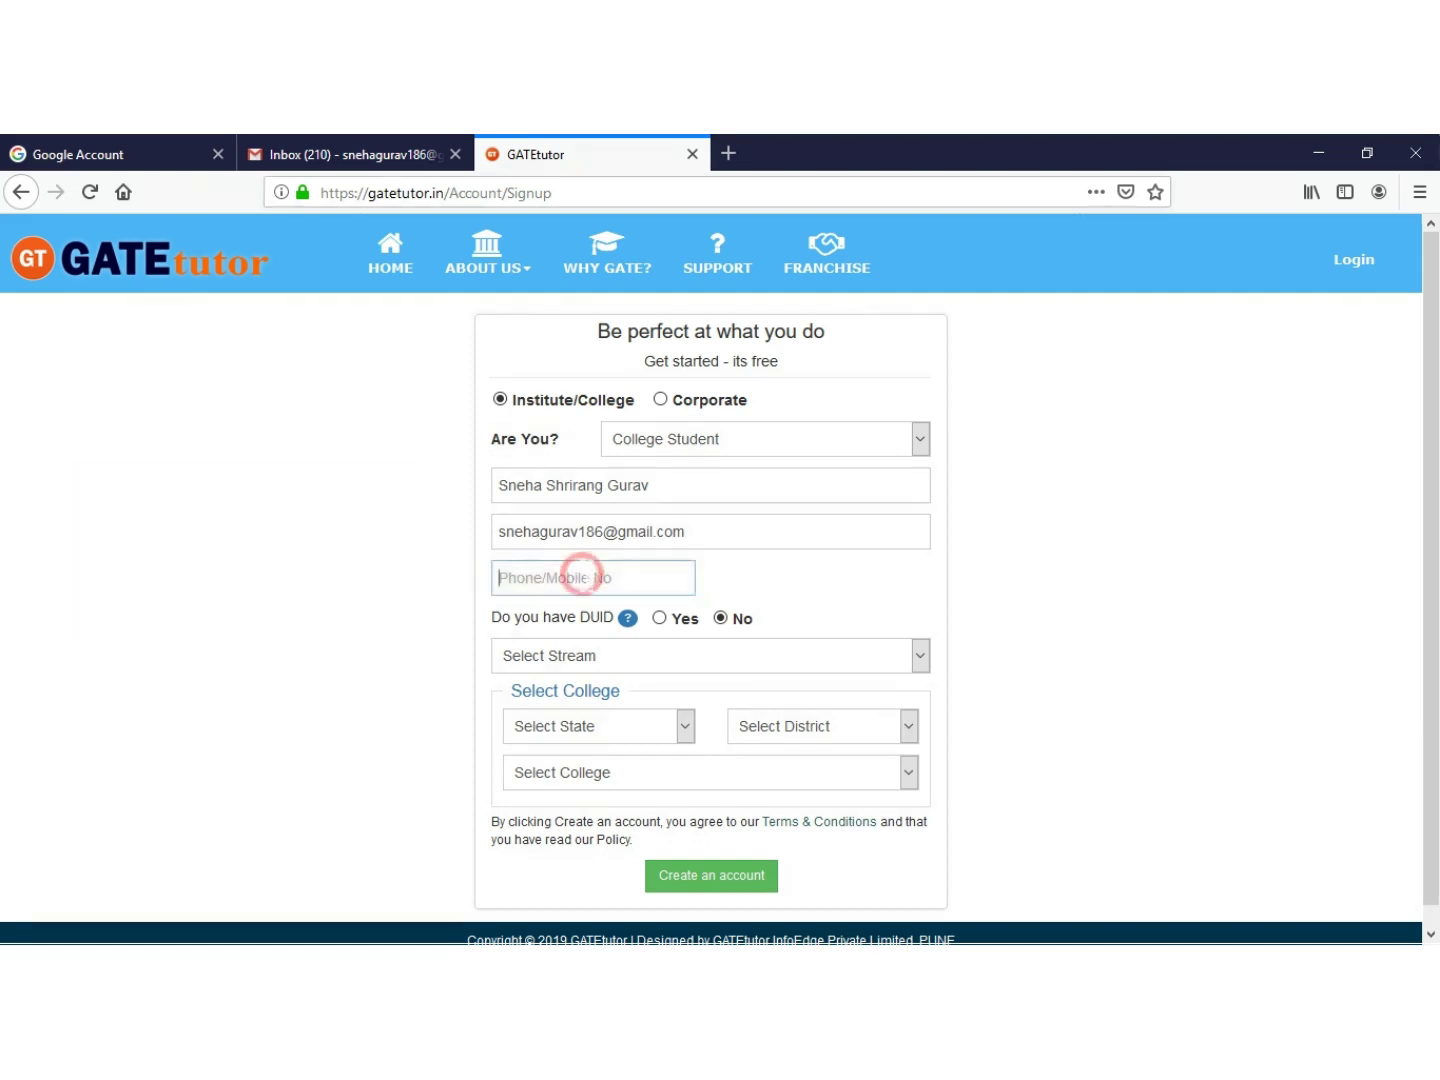
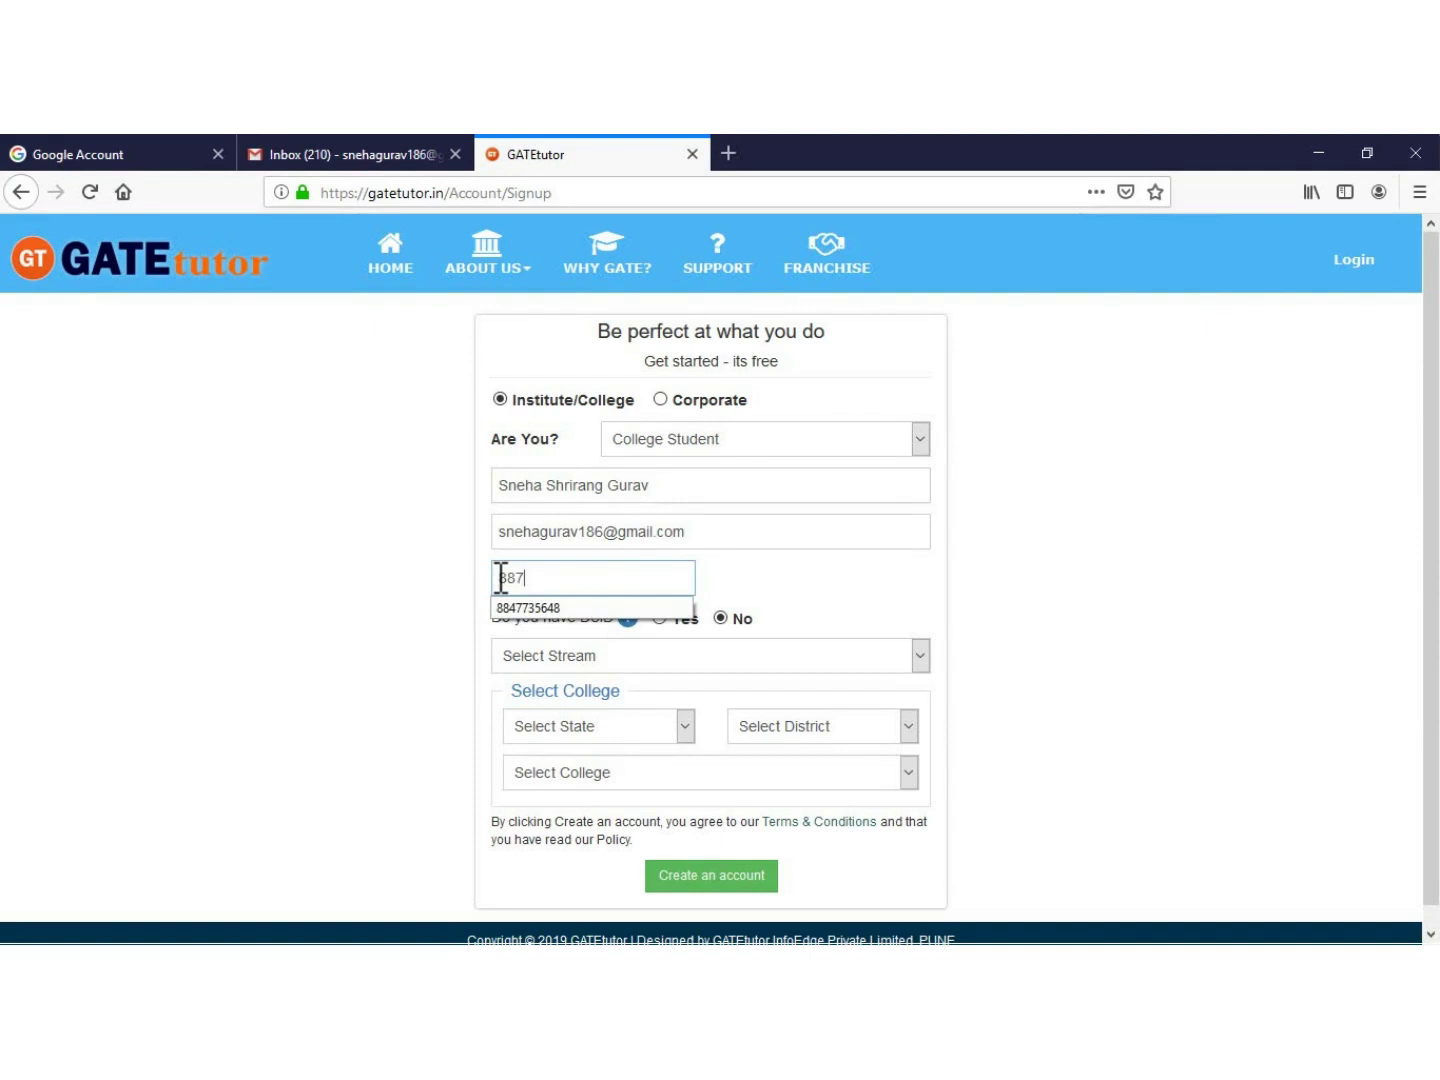
{"action": "key", "text": "Tab"}
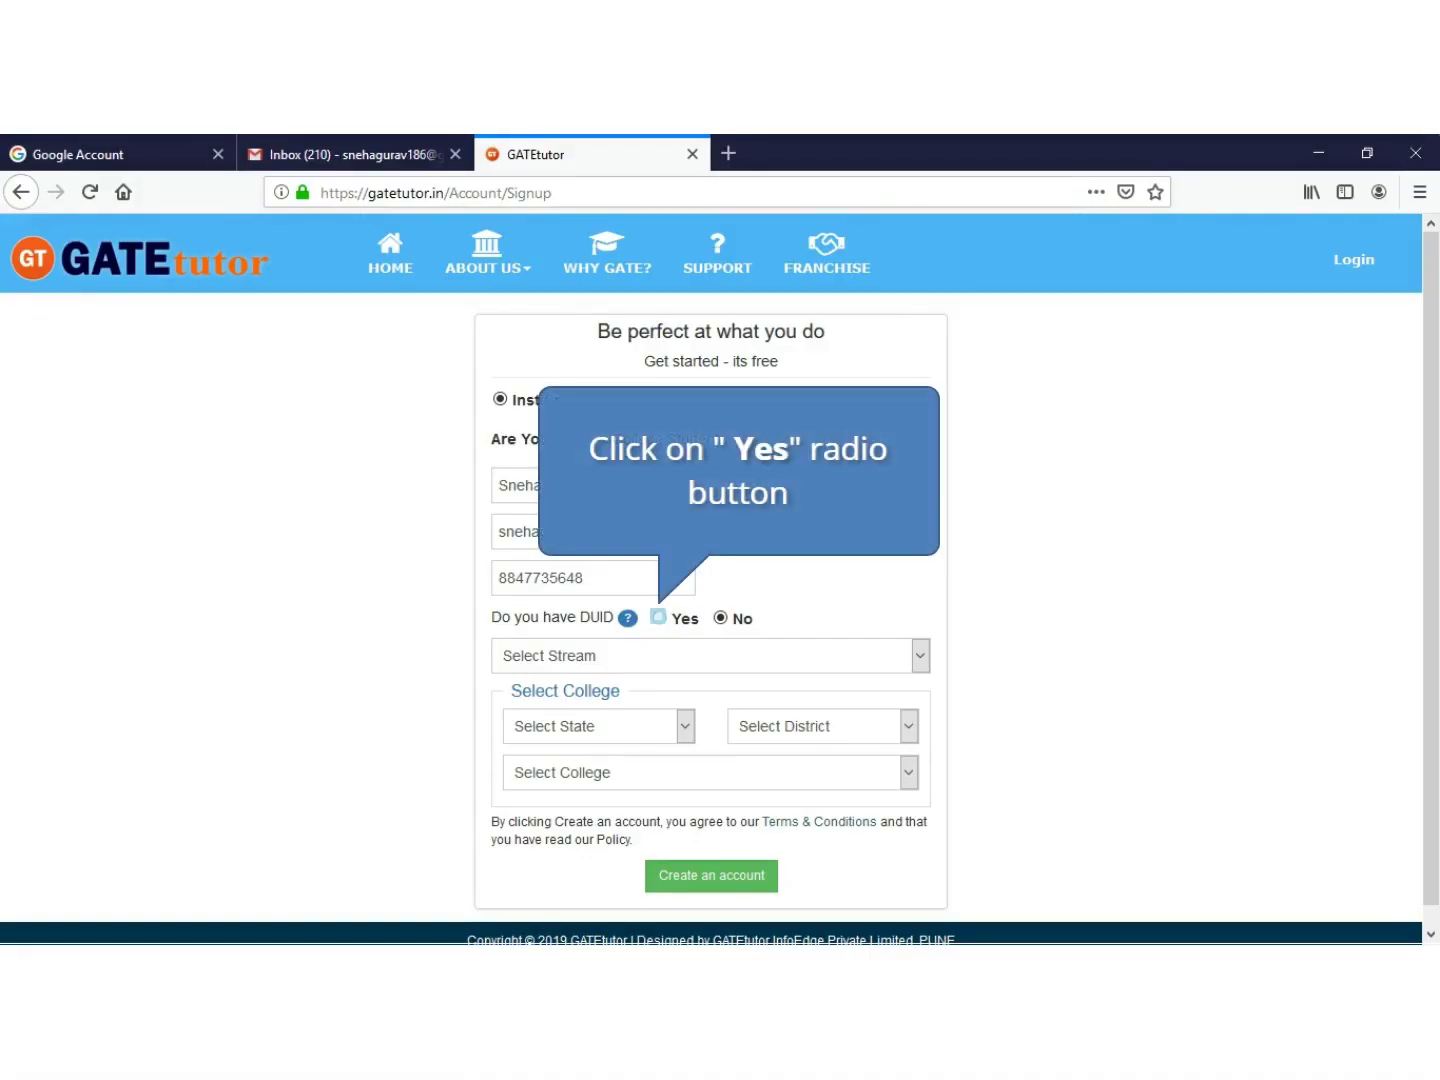
- Toggle the DUID answer to Yes, then set it back to No
{"action": "left_click", "coordinate": [661, 618]}
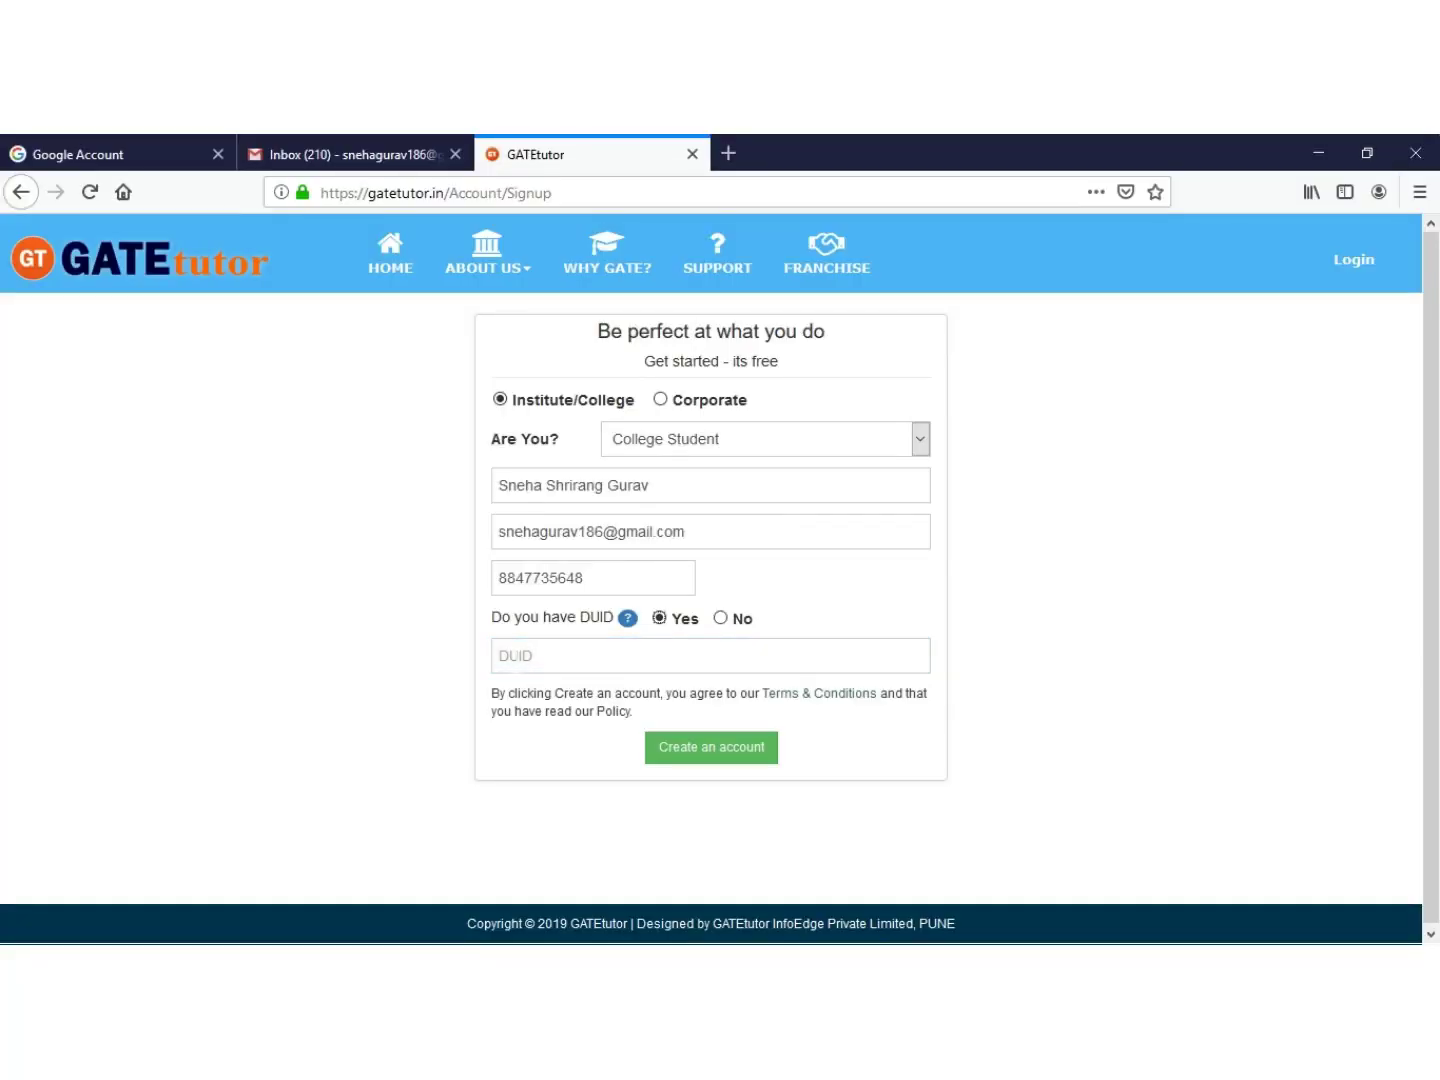
{"action": "left_click", "coordinate": [499, 655]}
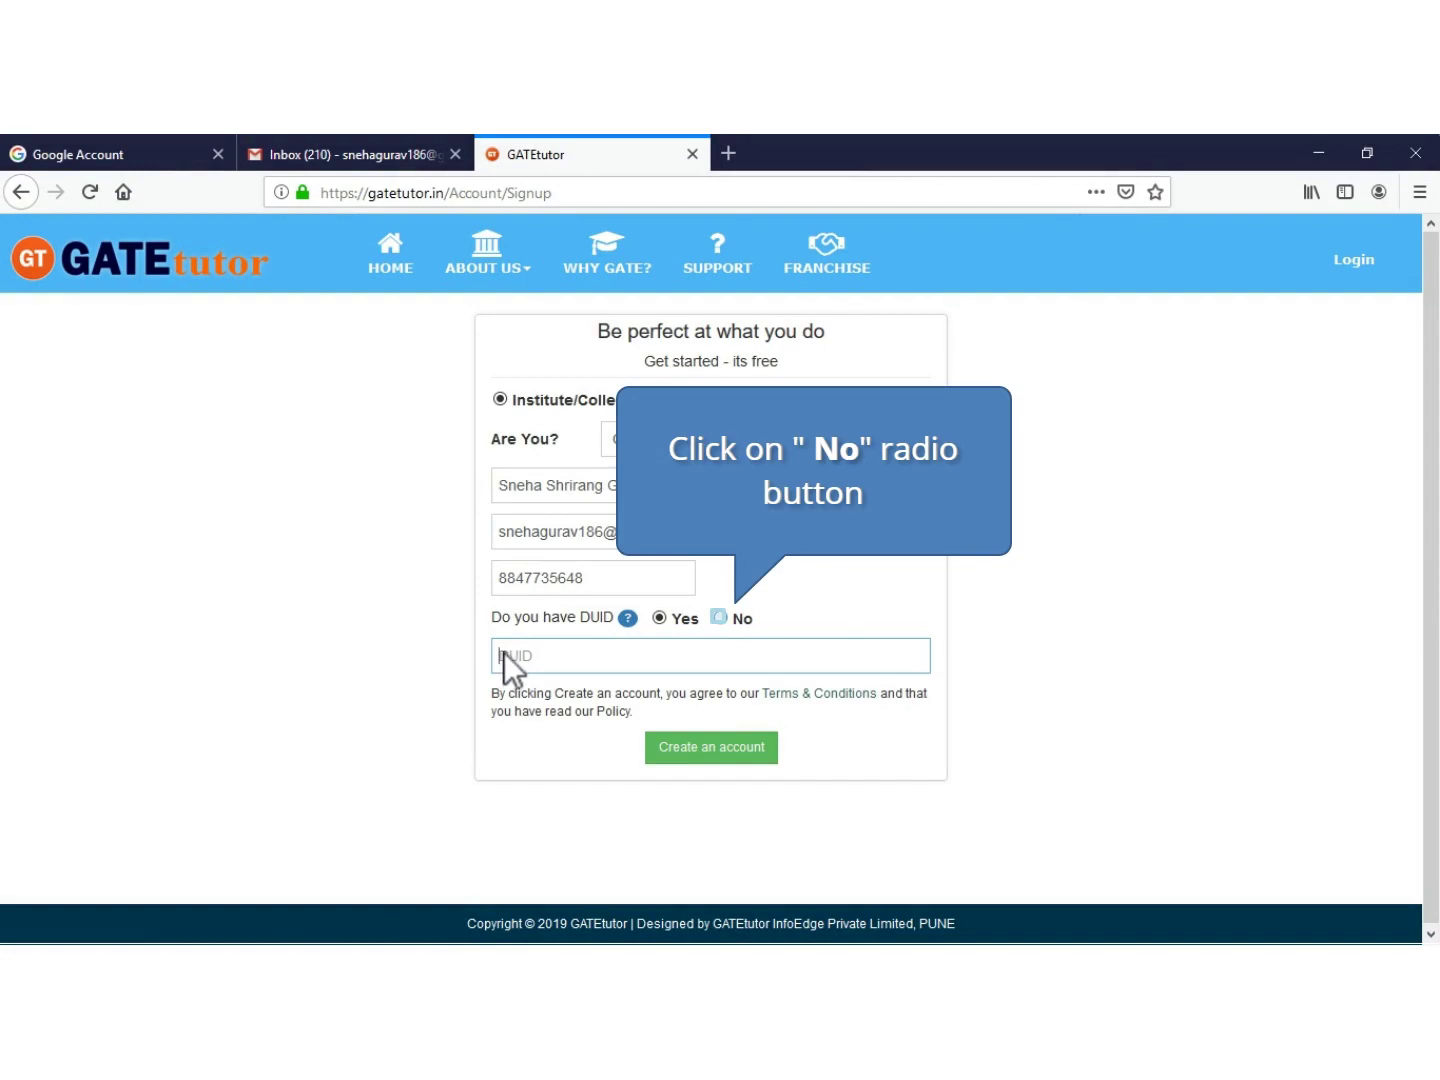
{"action": "left_click", "coordinate": [719, 619]}
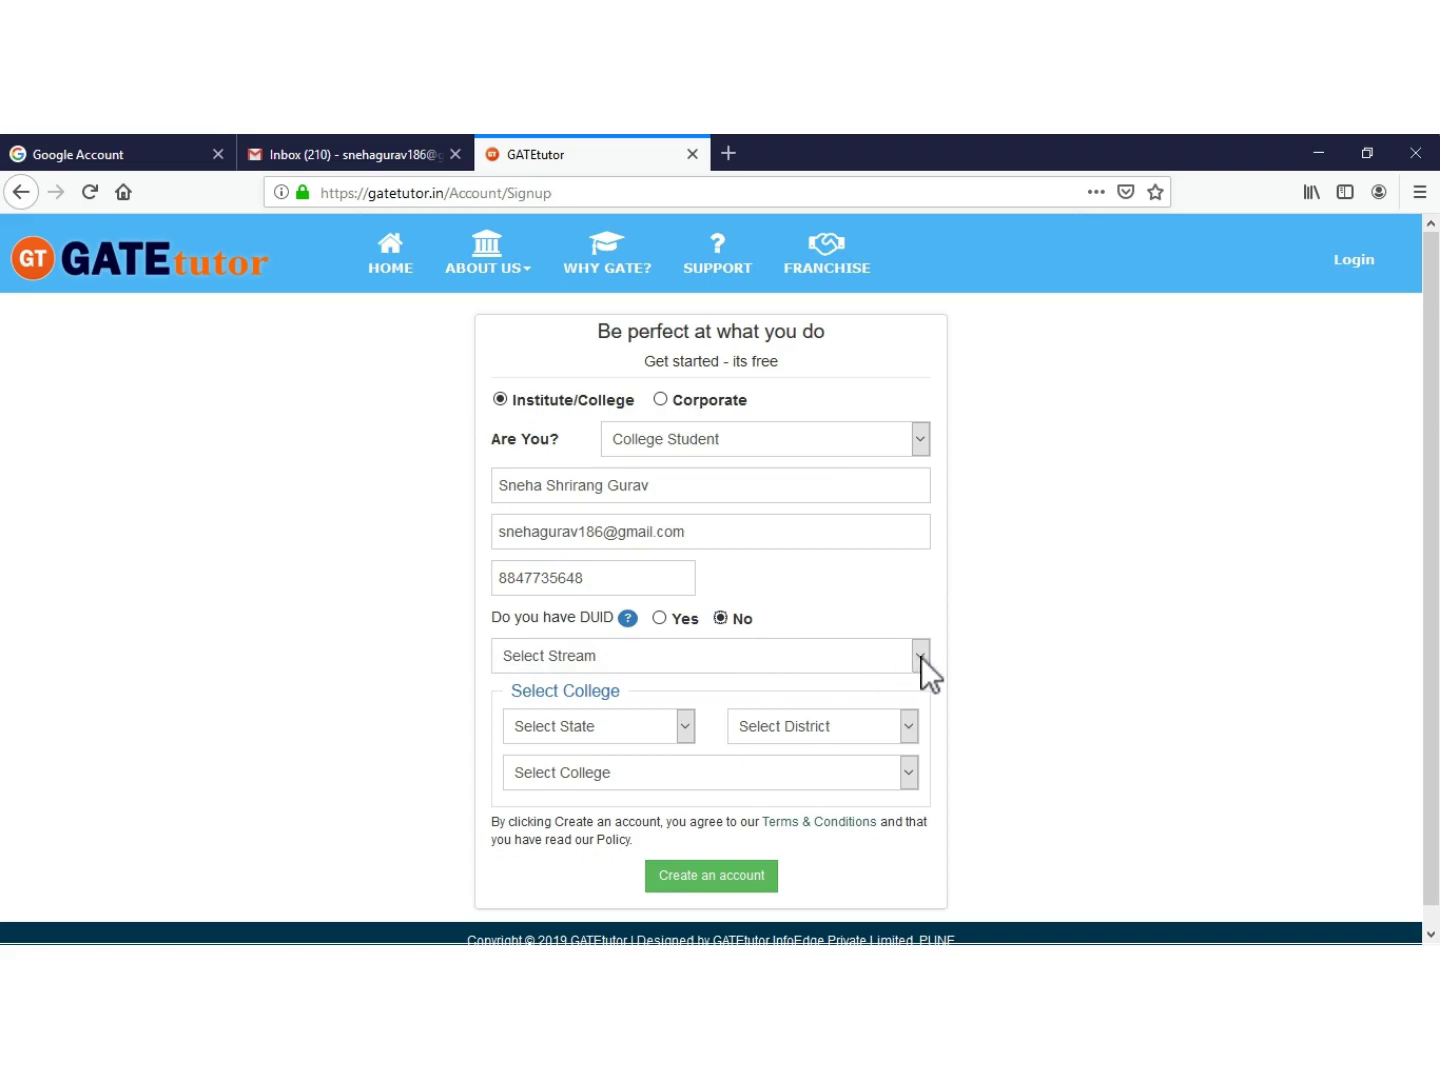
- Choose Electronics And Telecommunication from the Select Stream list
{"action": "left_click", "coordinate": [920, 656]}
{"action": "key", "text": "Down"}
{"action": "key", "text": "Down"}
{"action": "key", "text": "Down"}
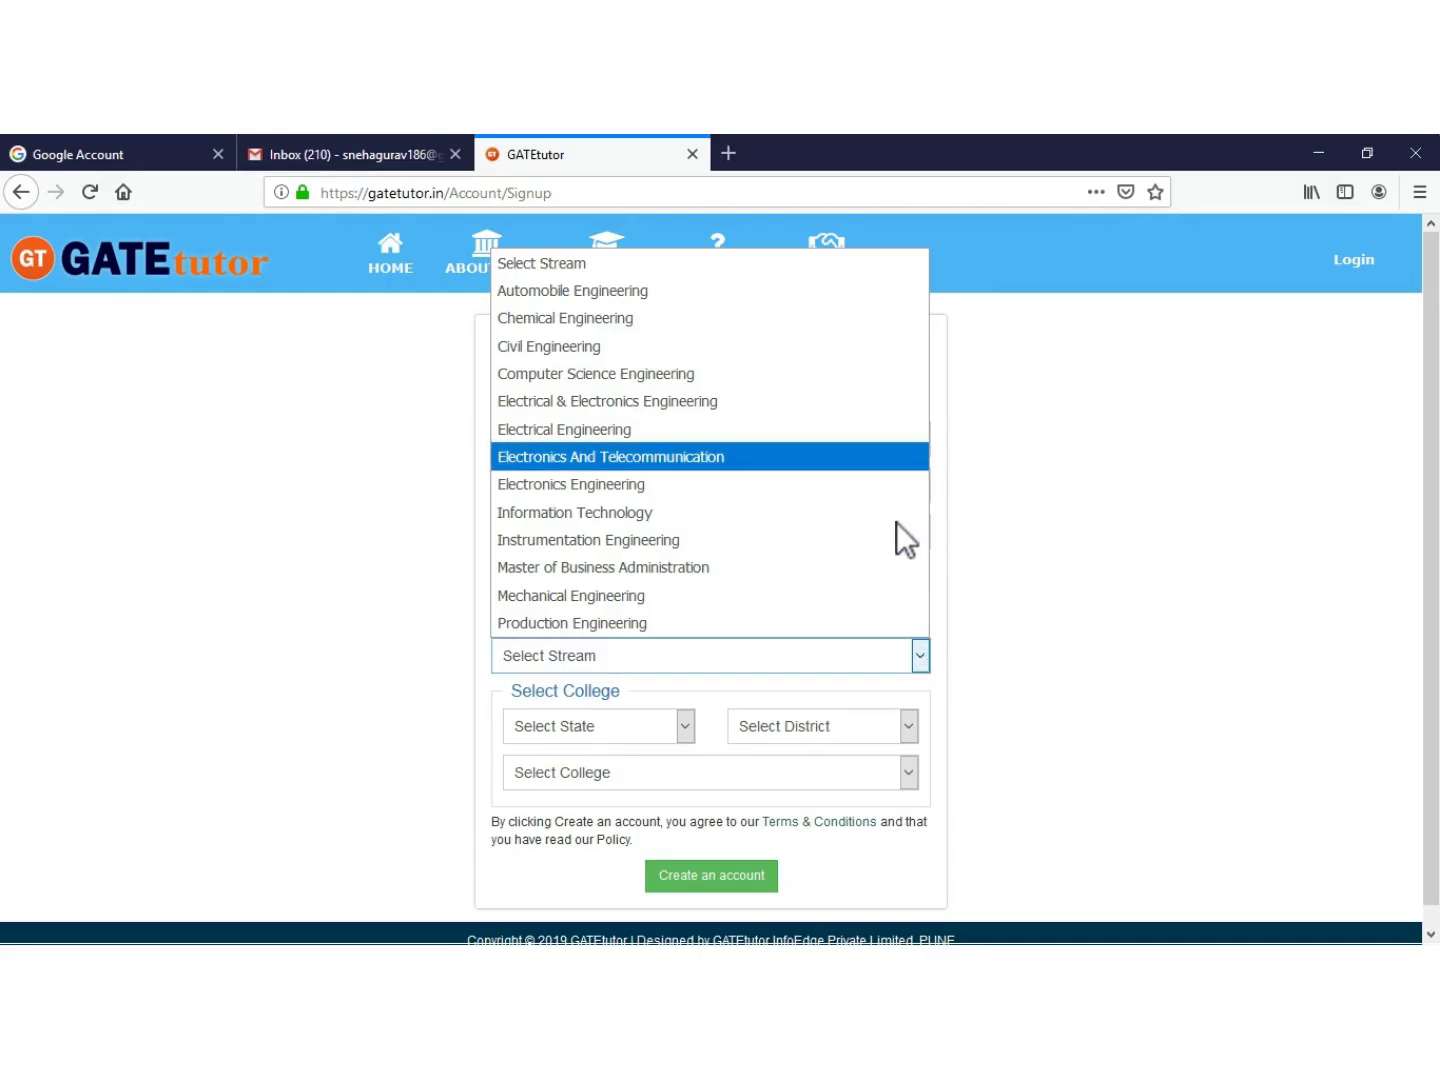
{"action": "left_click", "coordinate": [797, 464]}
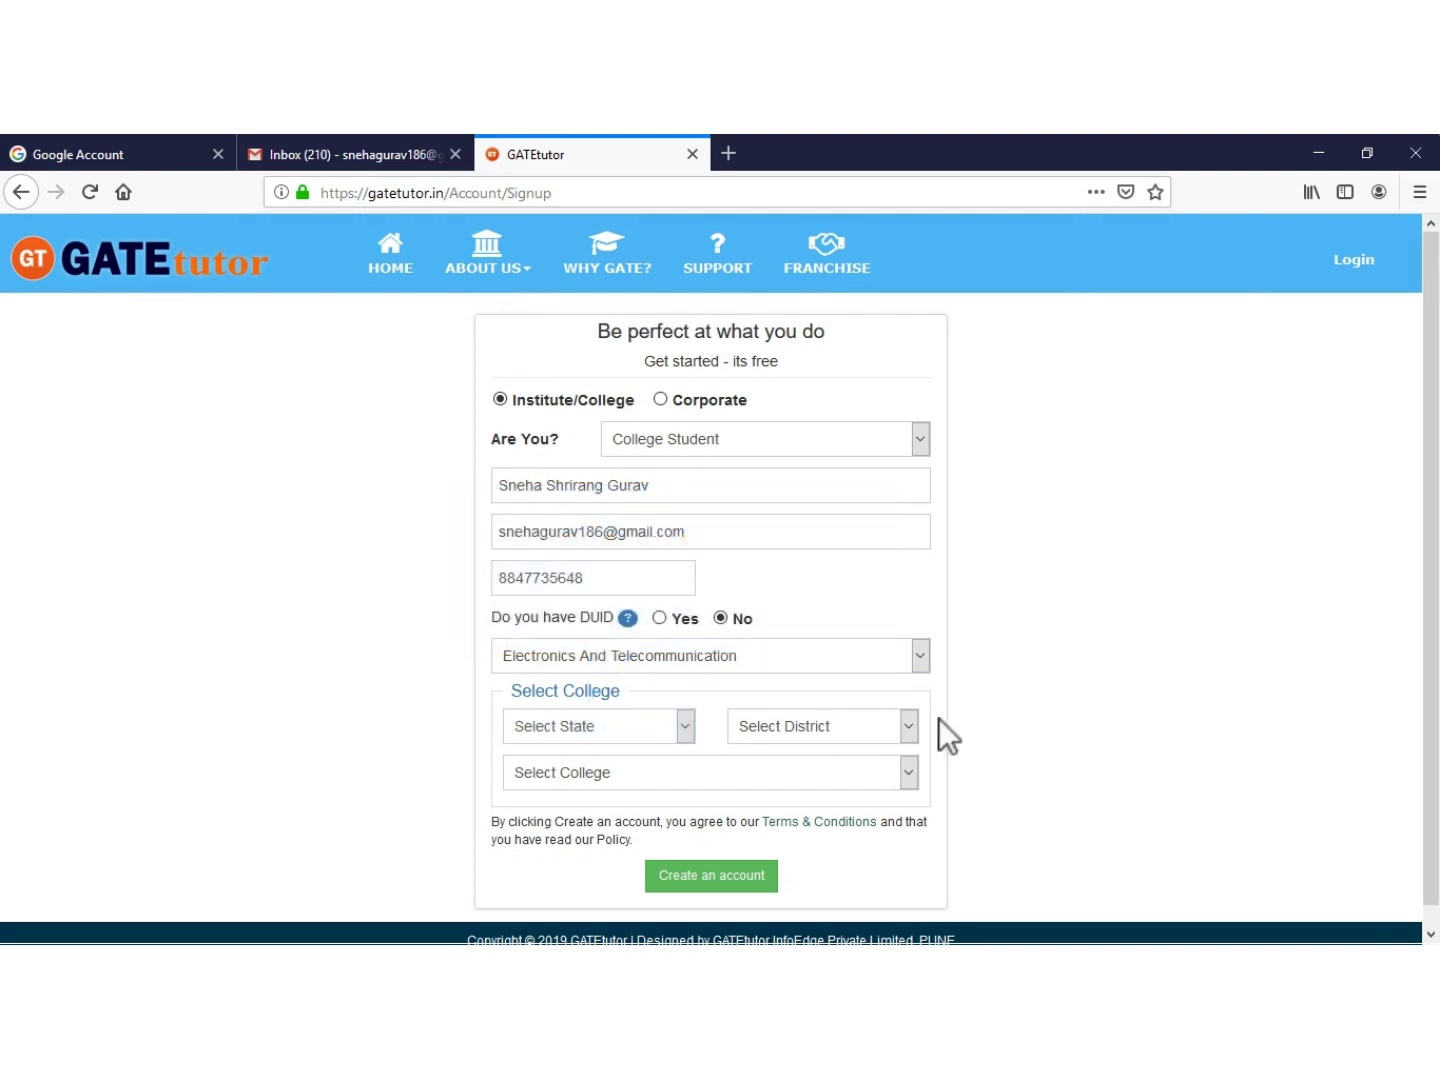
- Set the college state to Maharashtra and the district to Solapur
{"action": "left_click", "coordinate": [686, 726]}
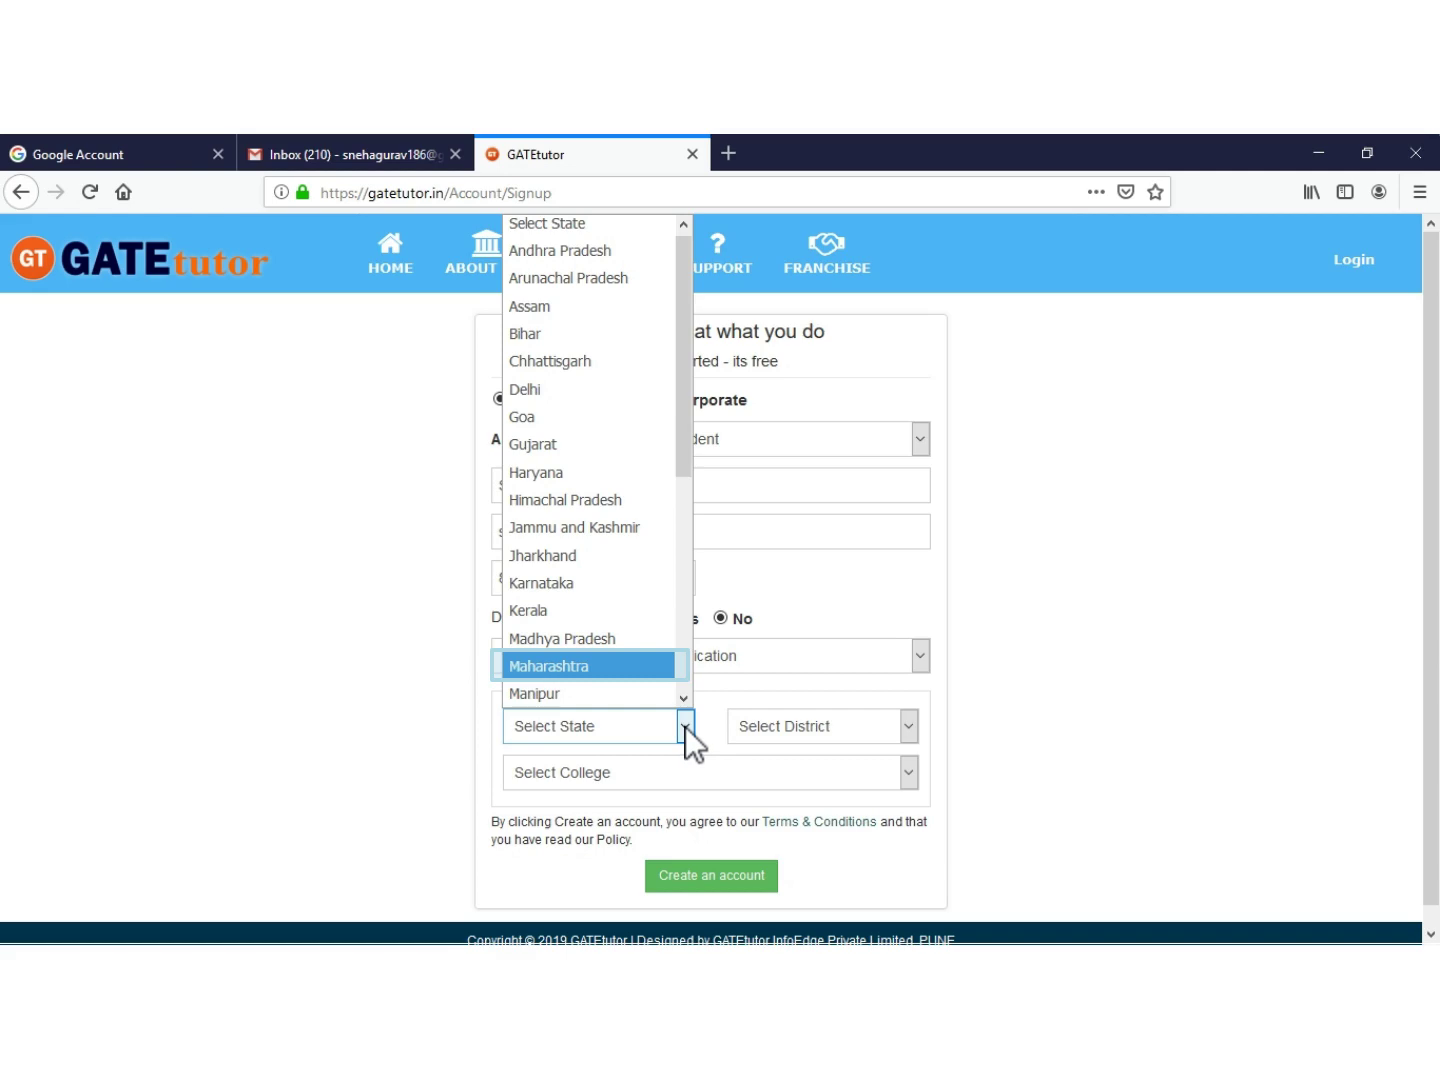
{"action": "left_click", "coordinate": [565, 665]}
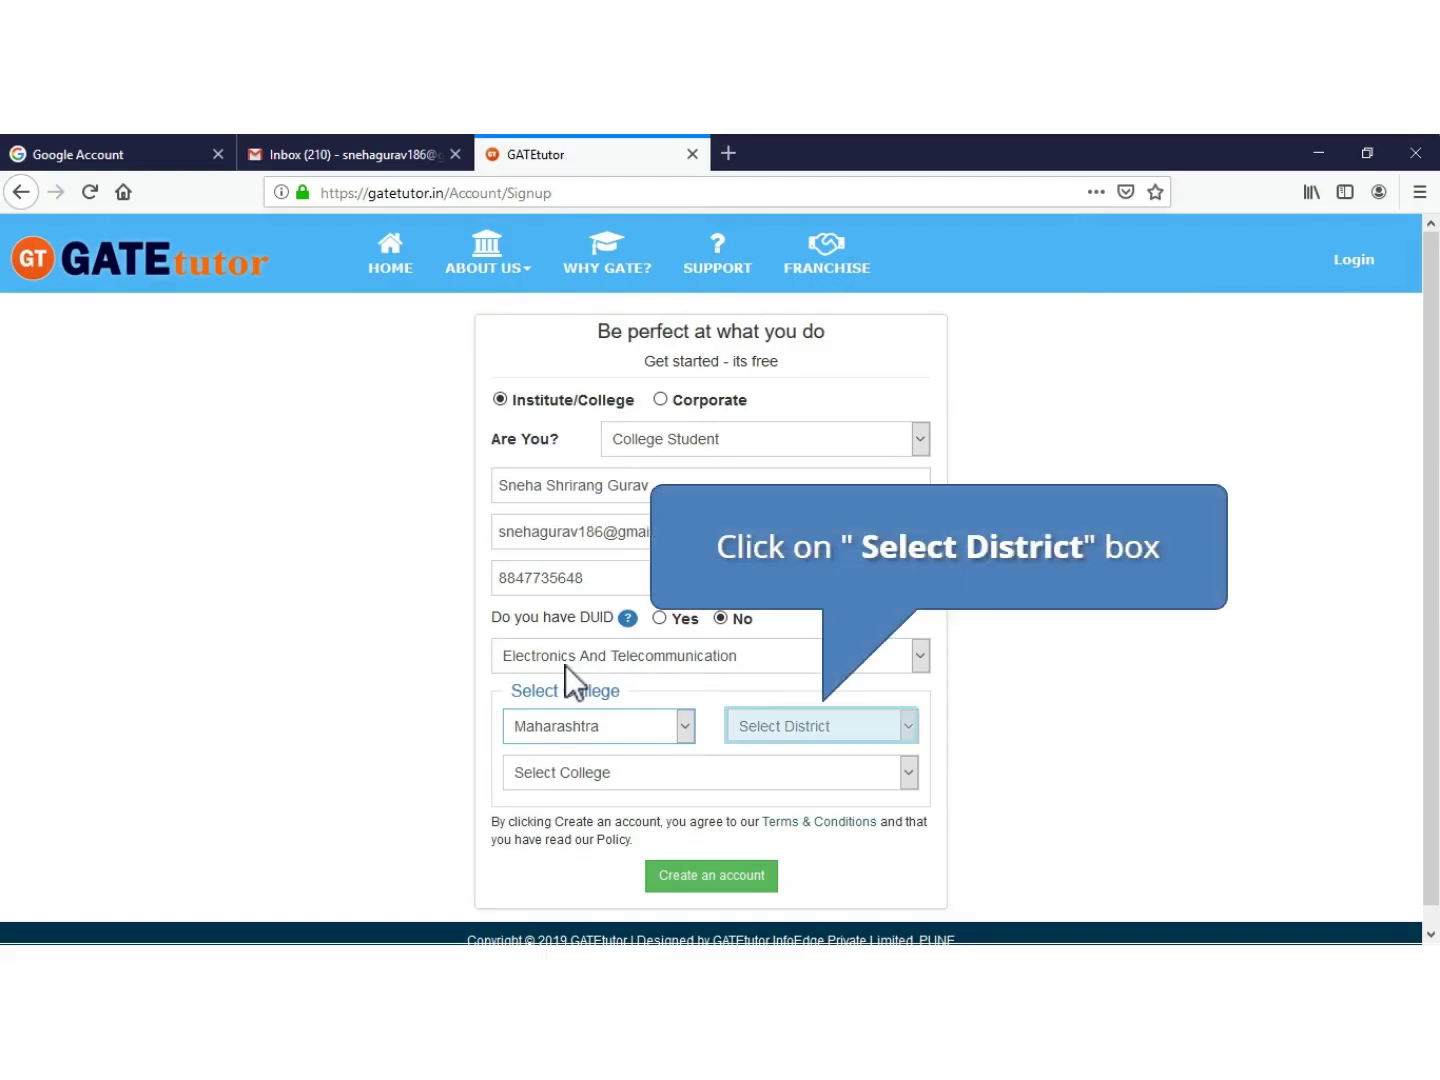
{"action": "left_click", "coordinate": [913, 727]}
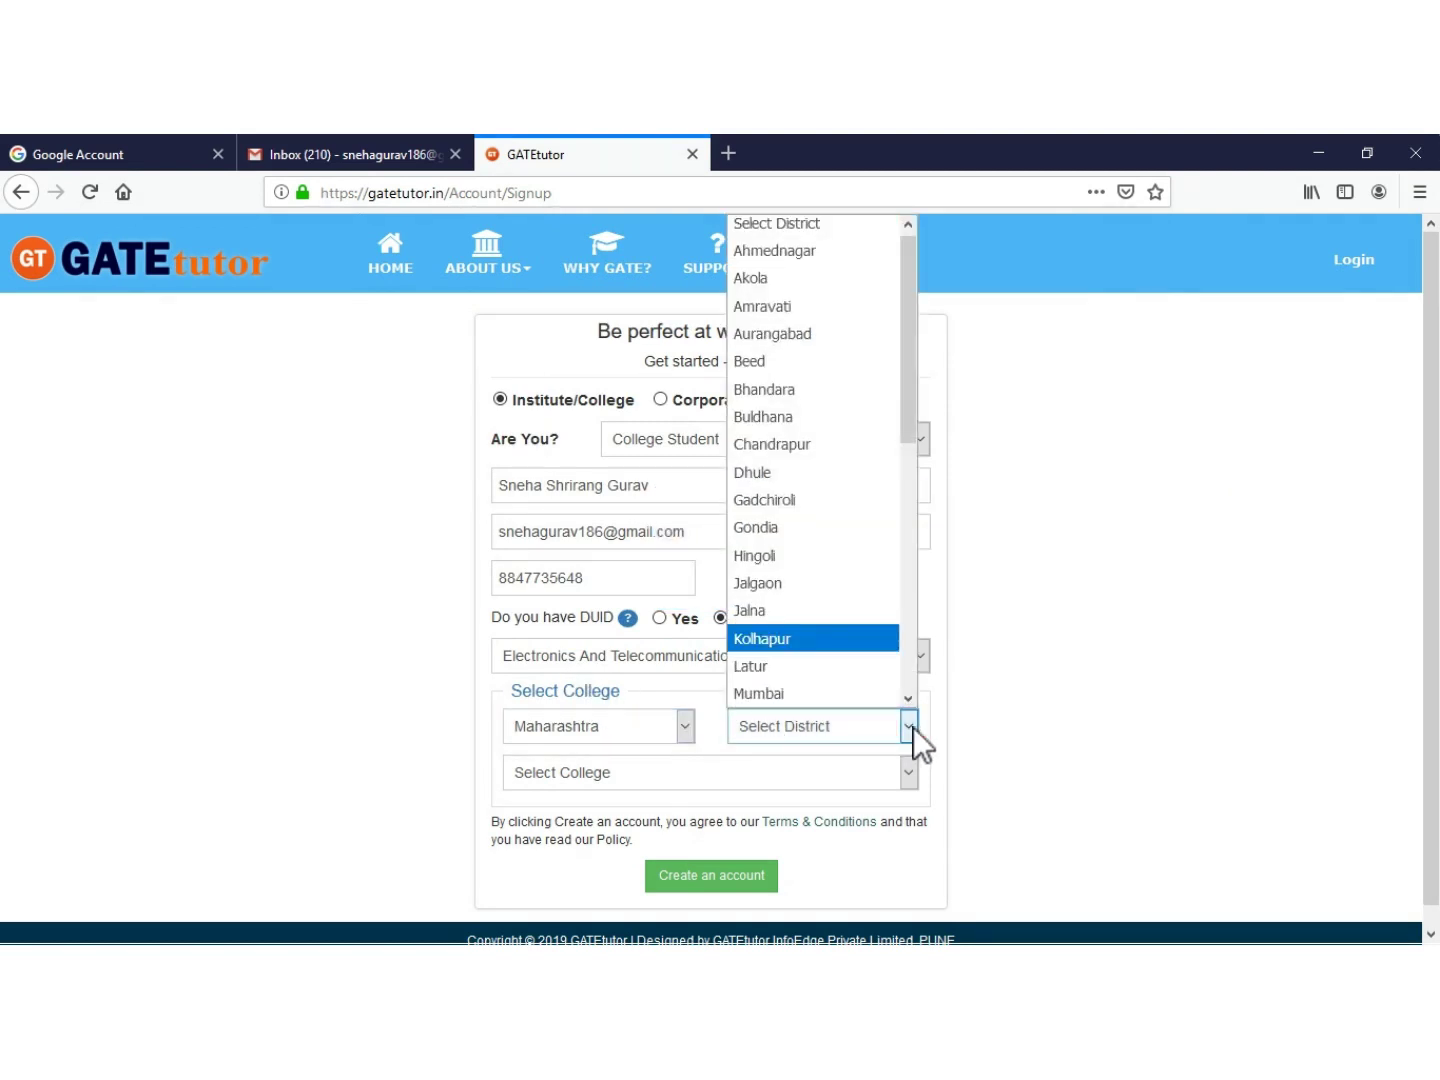
{"action": "scroll", "coordinate": [732, 541], "scroll_direction": "down", "scroll_amount": 1}
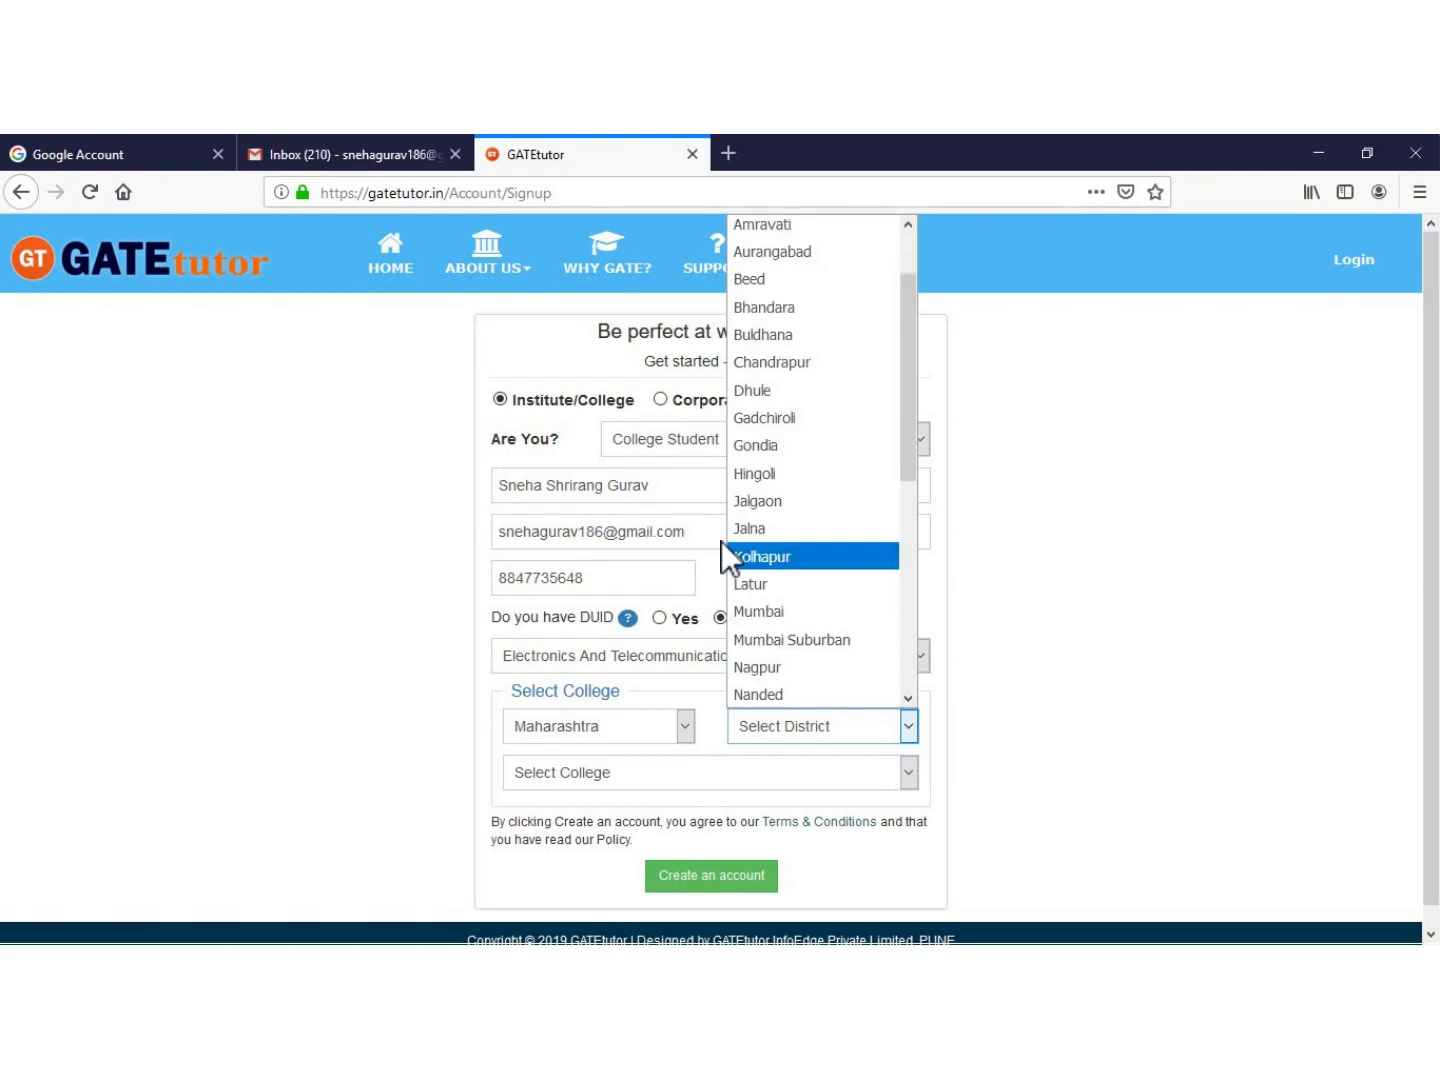
{"action": "scroll", "coordinate": [721, 541], "scroll_direction": "down", "scroll_amount": 1}
{"action": "scroll", "coordinate": [721, 541], "scroll_direction": "down", "scroll_amount": 1}
{"action": "key", "text": "o"}
{"action": "key", "text": "Down"}
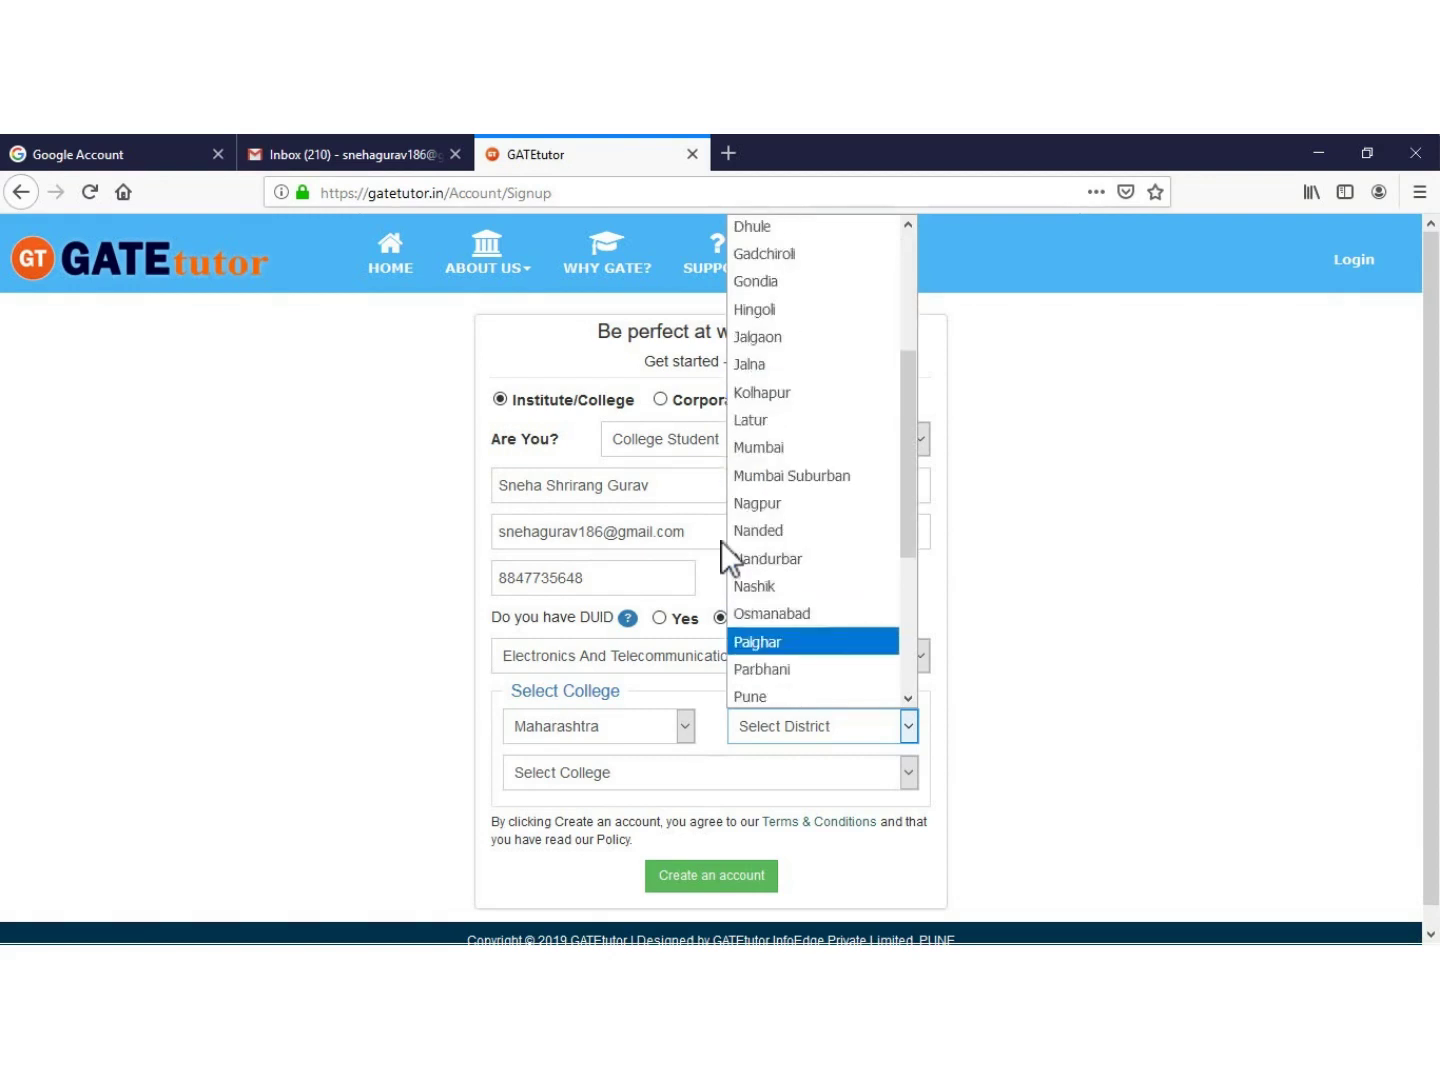
{"action": "key", "text": "Up"}
{"action": "key", "text": "Up"}
{"action": "key", "text": "Up"}
{"action": "key", "text": "Up"}
{"action": "key", "text": "Up"}
{"action": "key", "text": "Up"}
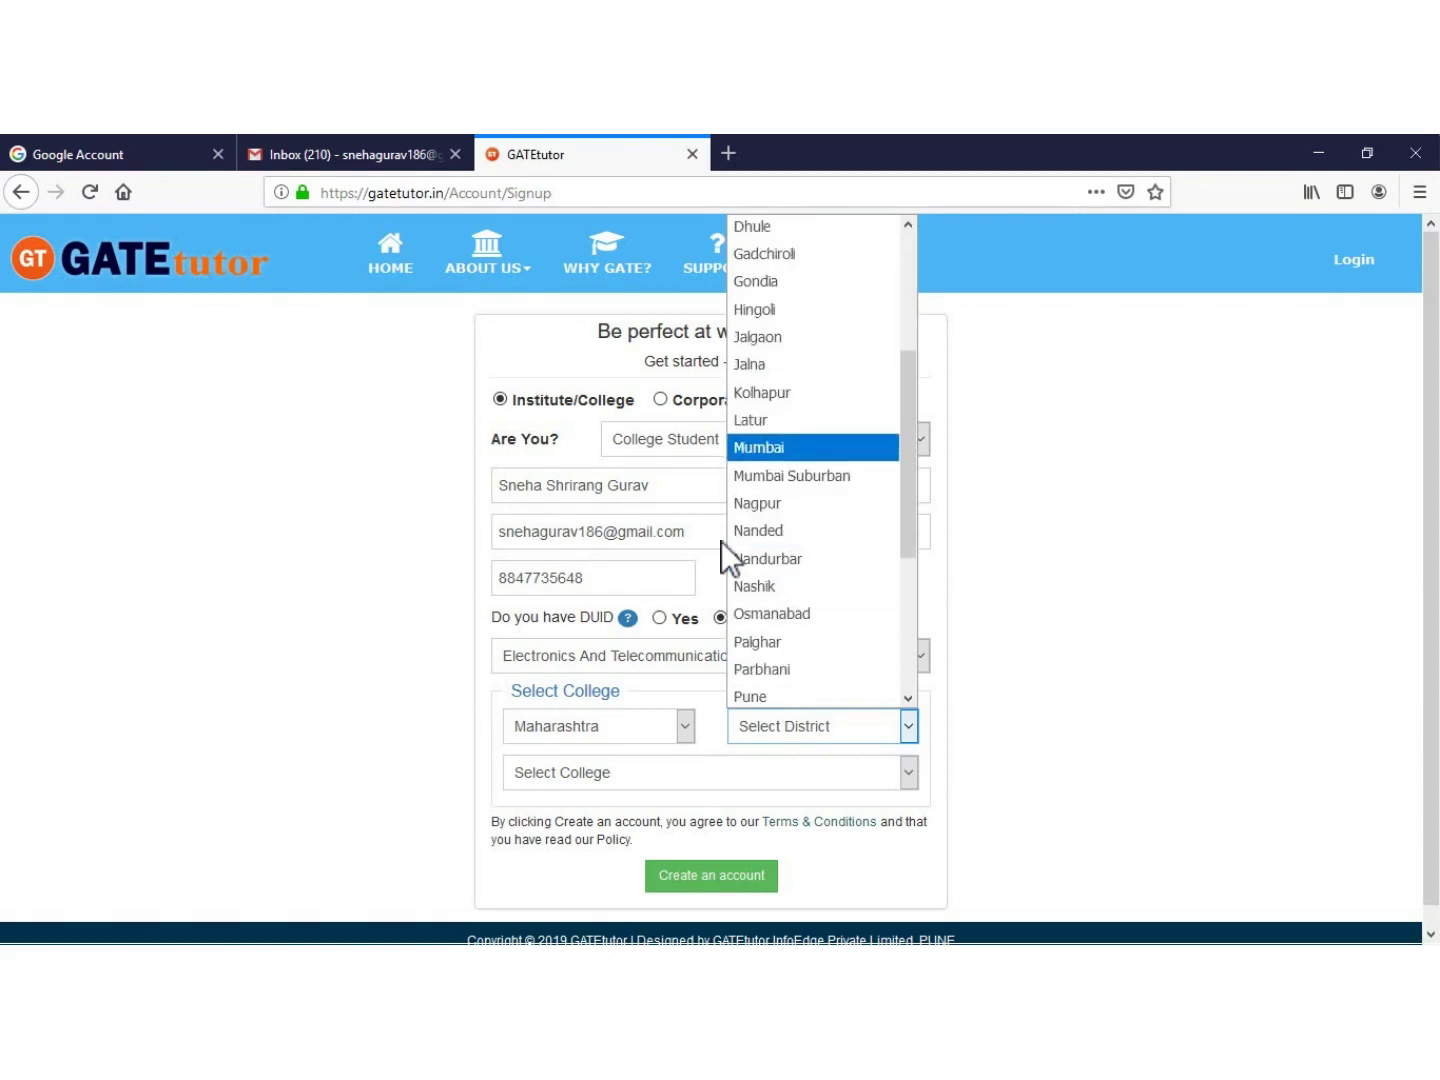
{"action": "key", "text": "Up"}
{"action": "key", "text": "Down"}
{"action": "key", "text": "Down"}
{"action": "key", "text": "Down"}
{"action": "key", "text": "Down"}
{"action": "key", "text": "Down"}
{"action": "scroll", "coordinate": [721, 541], "scroll_direction": "down", "scroll_amount": 3}
{"action": "key", "text": "s"}
{"action": "key", "text": "o"}
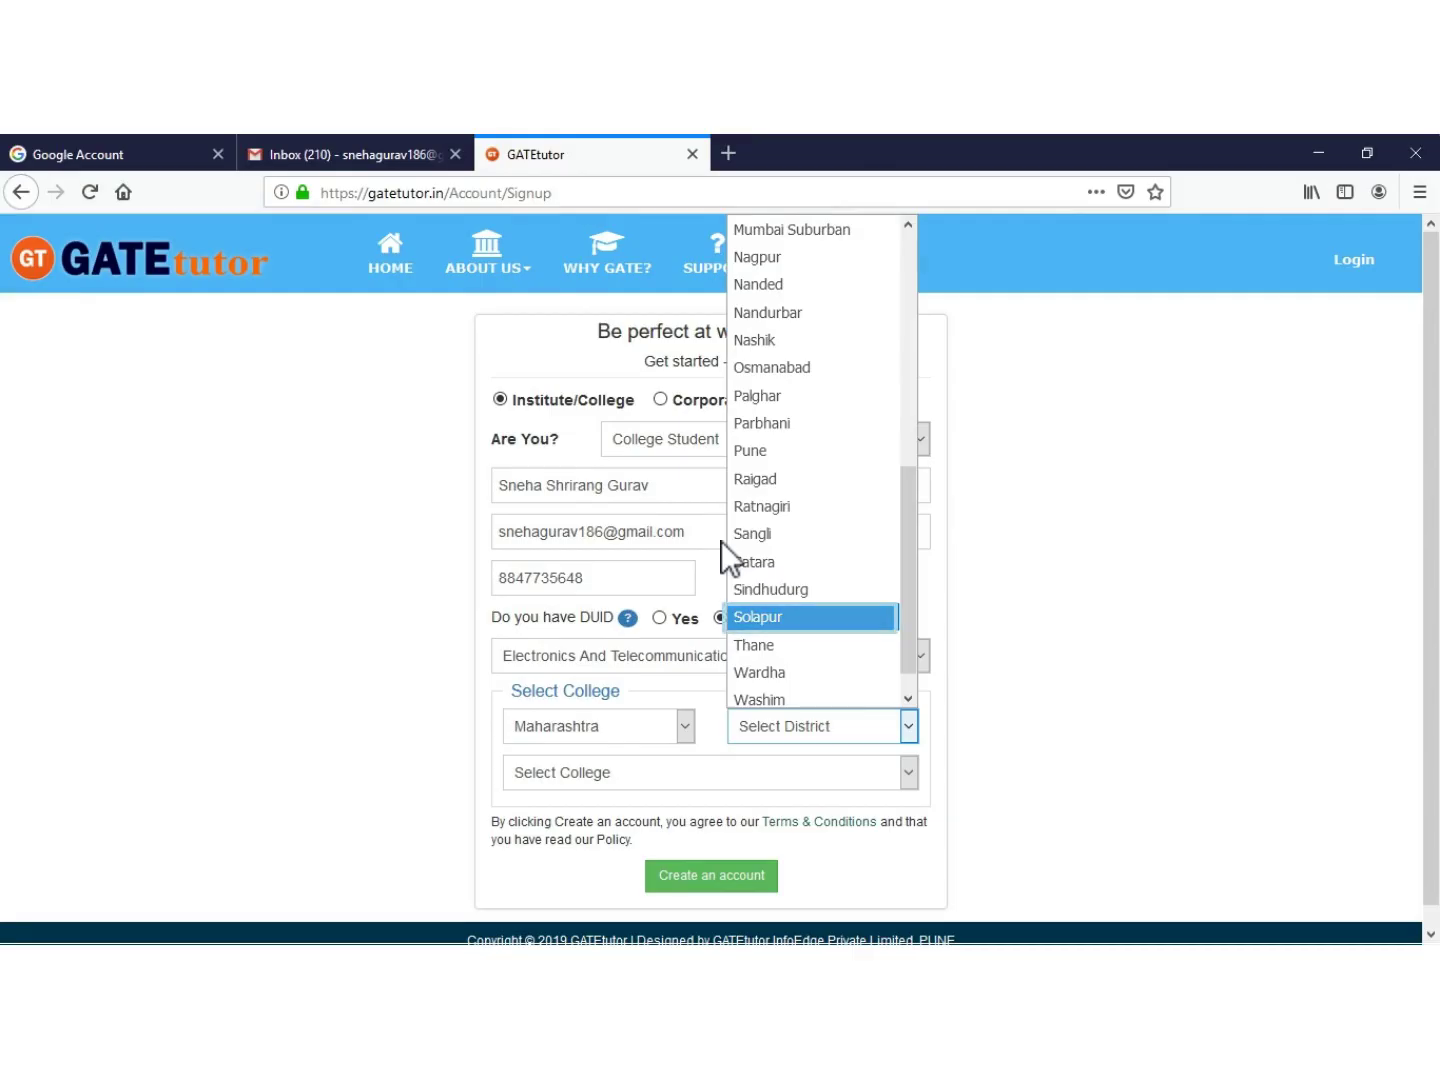
{"action": "left_click", "coordinate": [793, 619]}
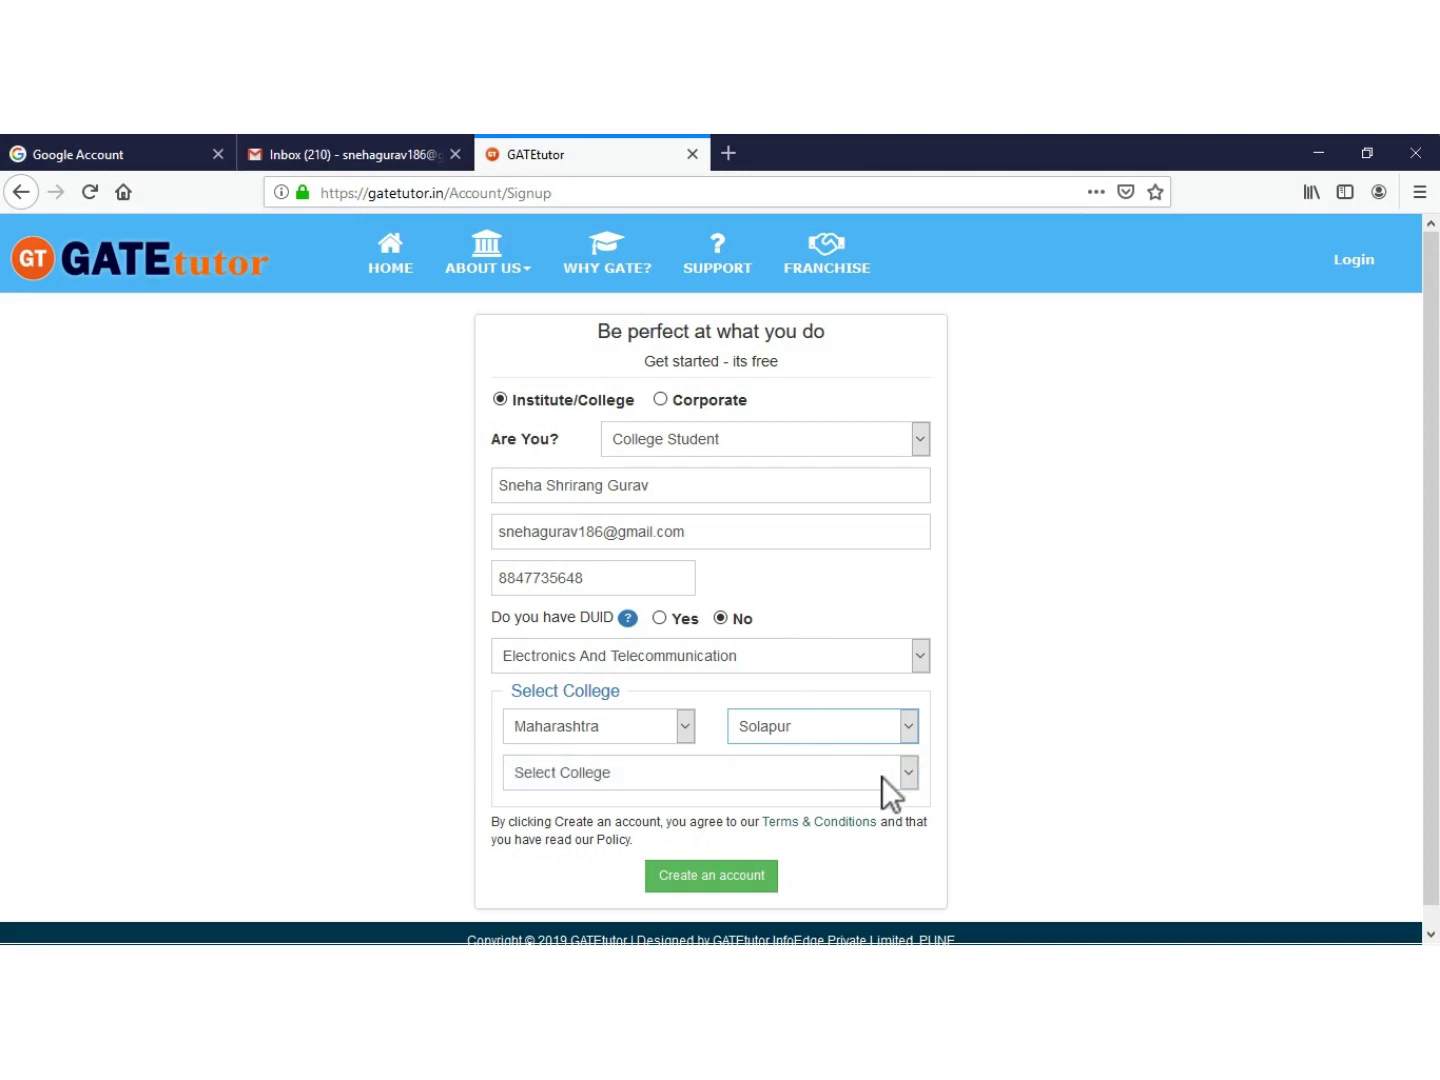
- Choose BRAHMDEVDADA MANE INSTITUTE OF TECHNOLOGY from Solapur's colleges, completing registration
{"action": "left_click", "coordinate": [909, 774]}
{"action": "key", "text": "Down"}
{"action": "key", "text": "Down"}
{"action": "key", "text": "Down"}
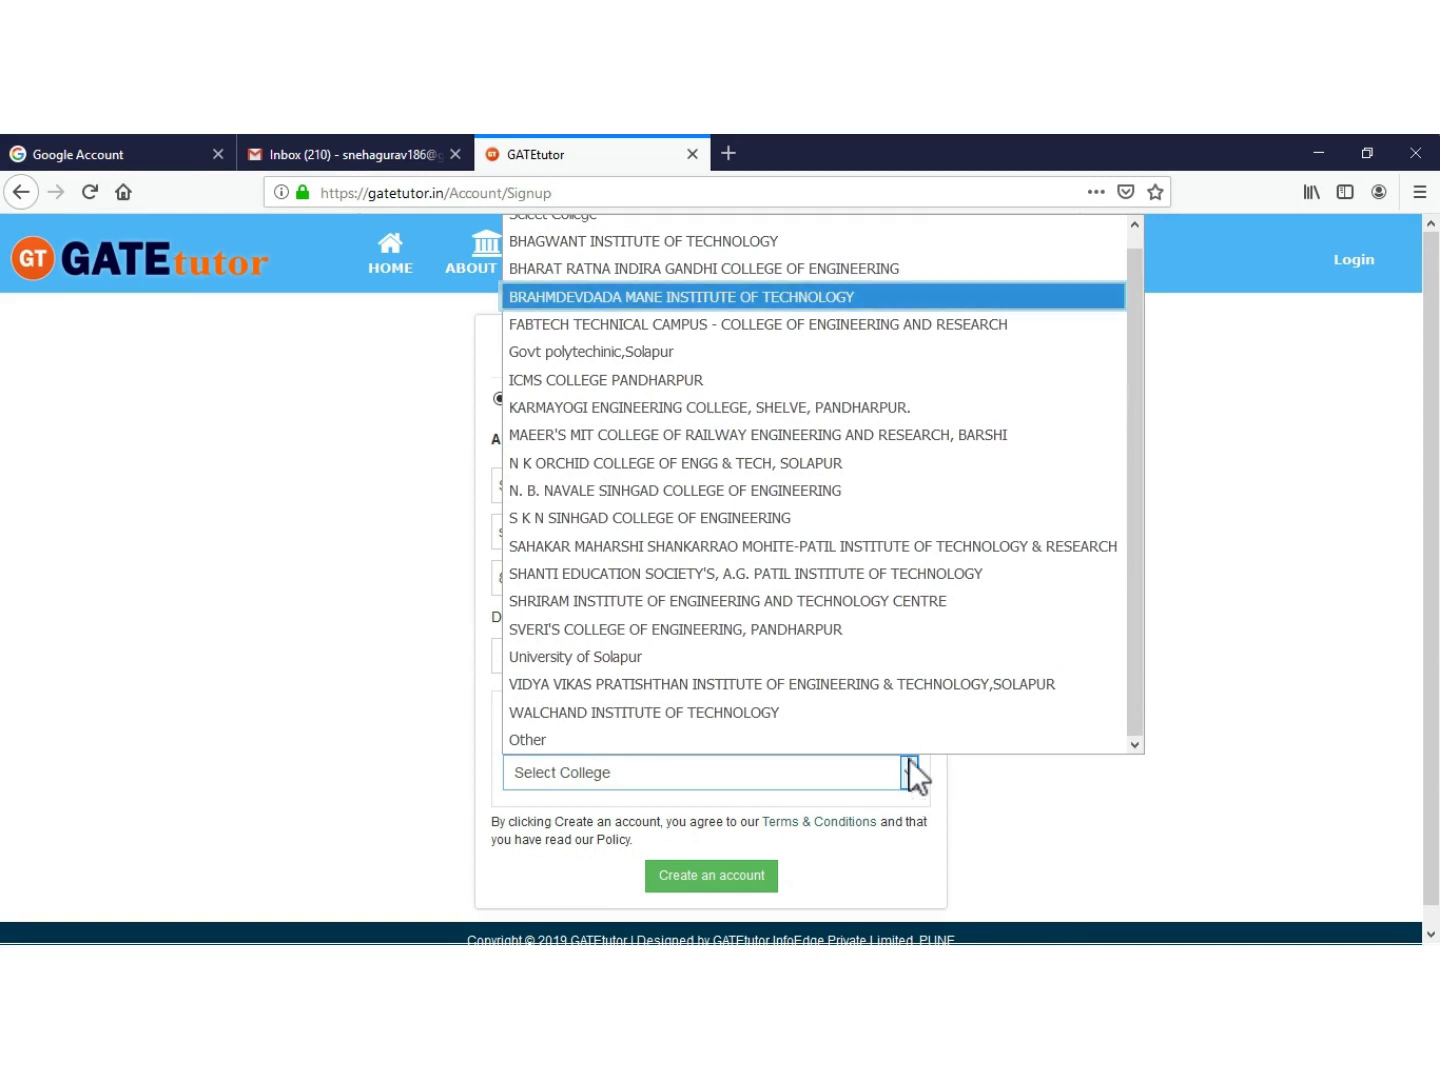
{"action": "left_click", "coordinate": [834, 296]}
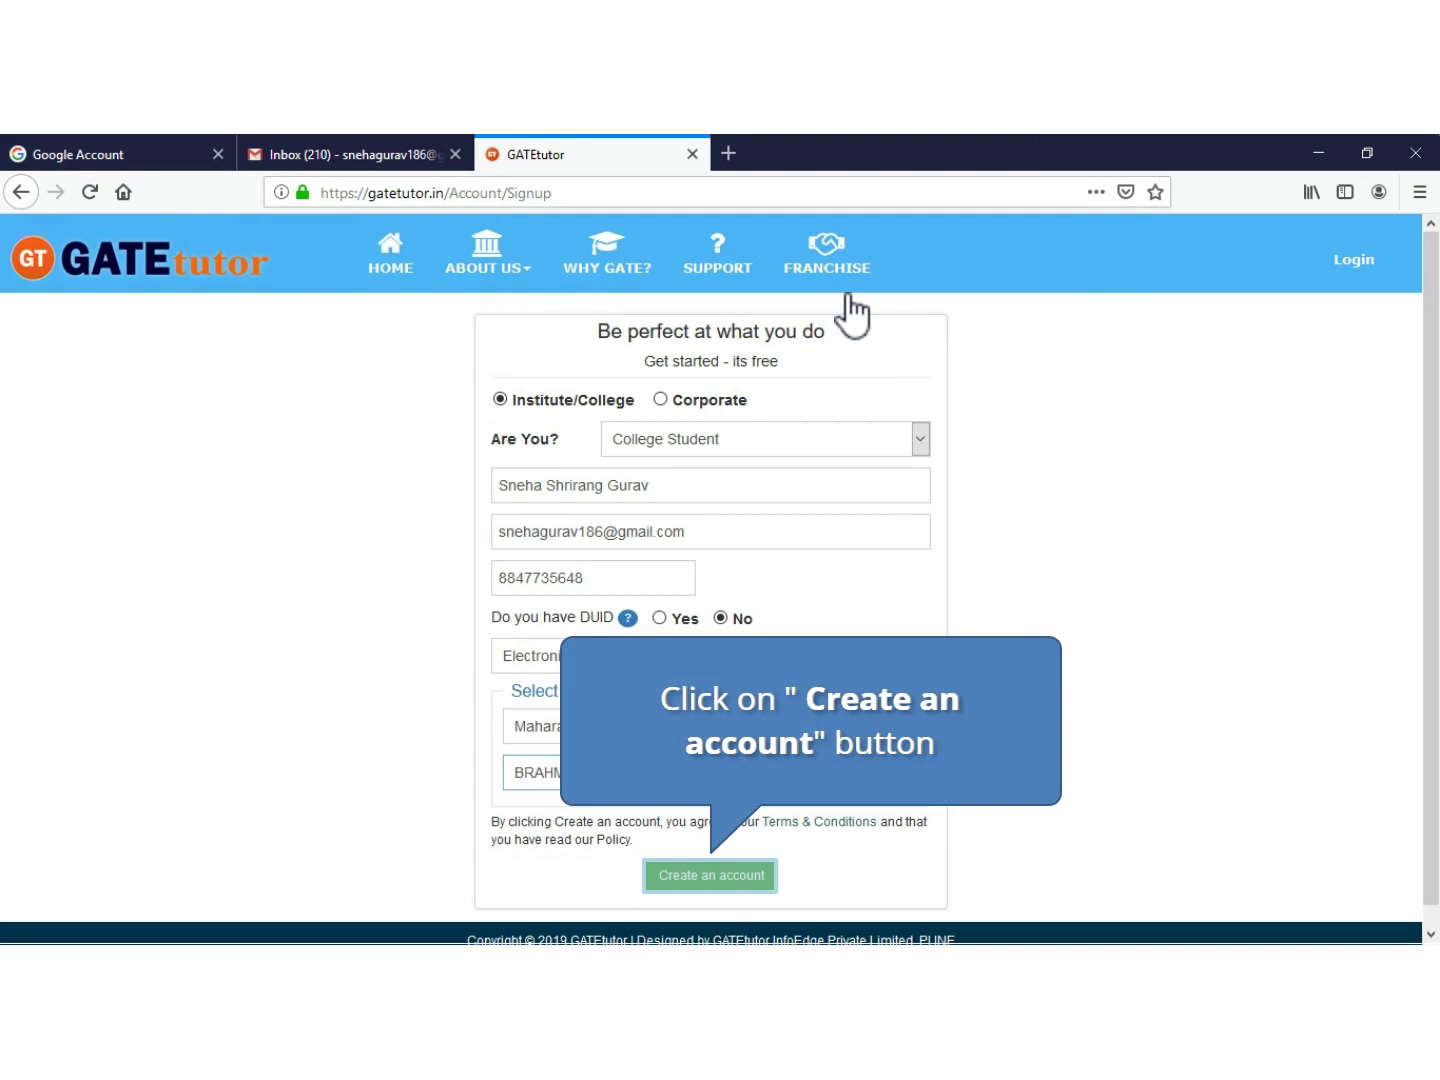
- Submit the GATEtutor registration and go to the Gmail inbox
{"action": "left_click", "coordinate": [703, 869]}
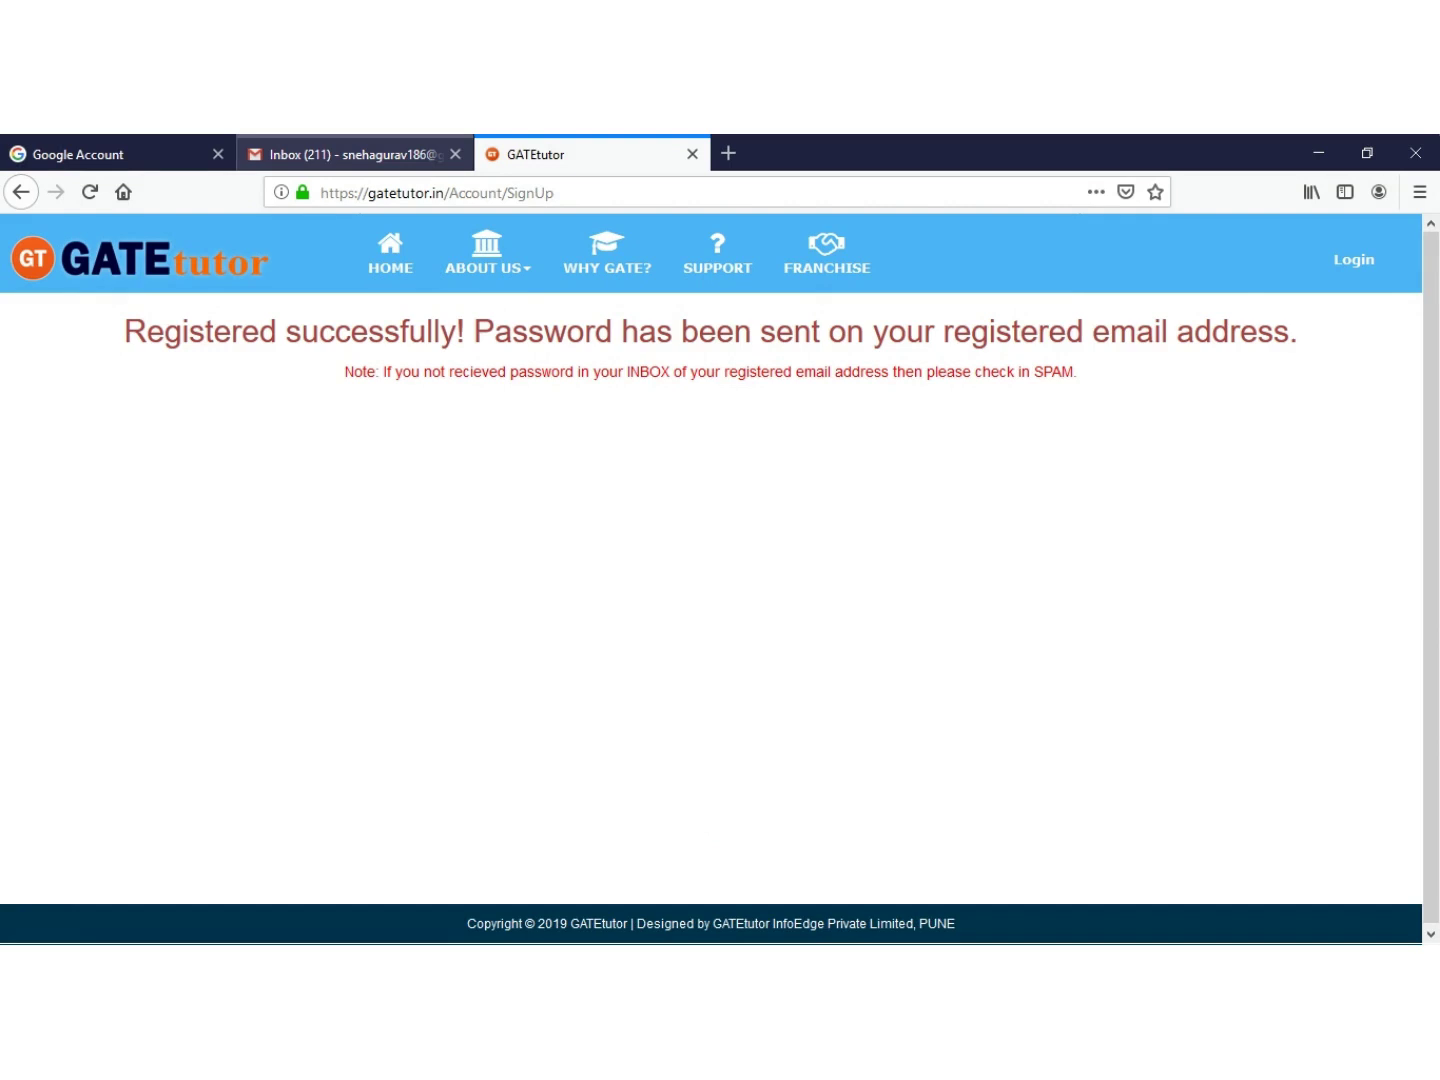
{"action": "key", "text": "ctrl+shift+Tab"}
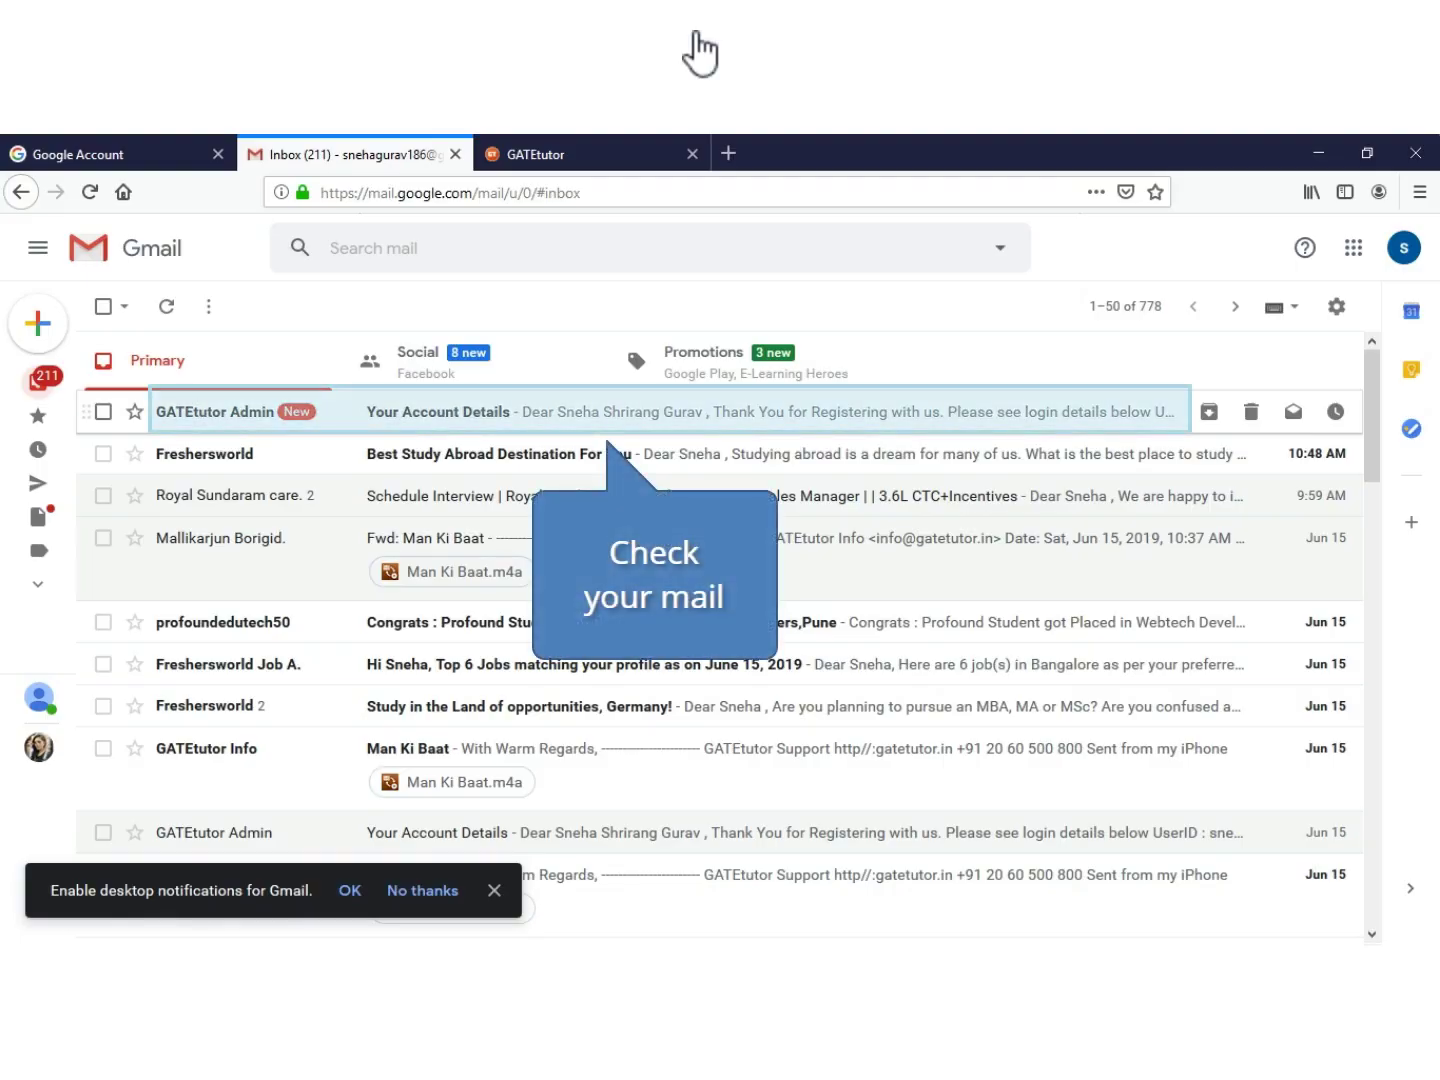
- Open the 'Your Account Details' email and highlight the password after 'Password :'
{"action": "left_click", "coordinate": [444, 412]}
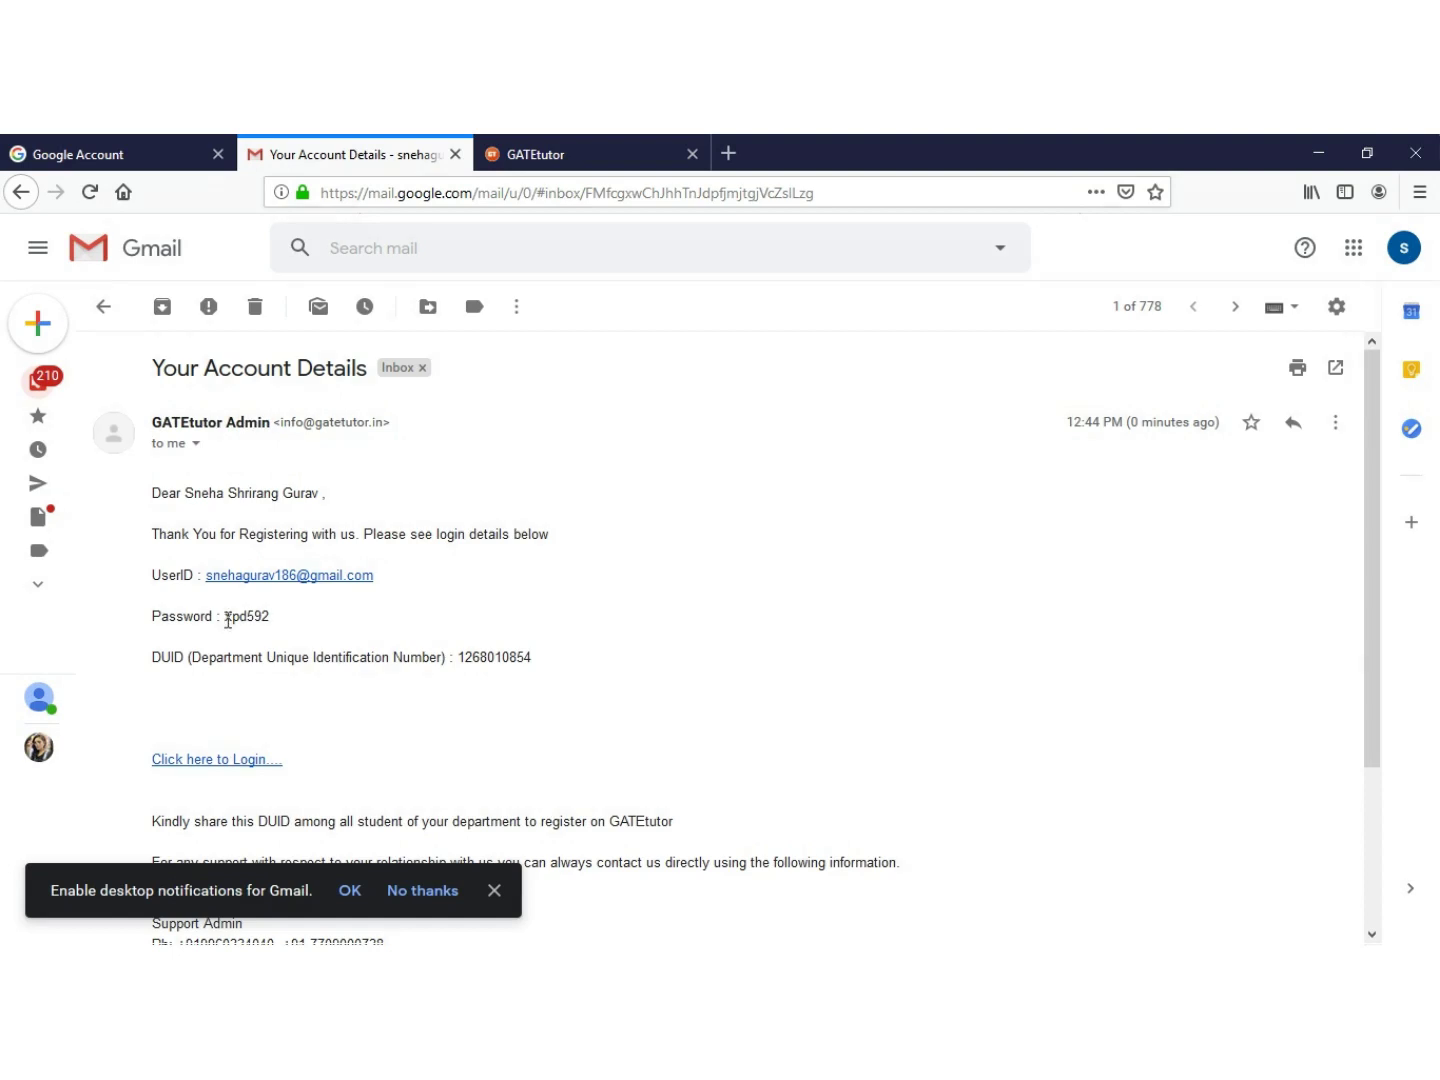
{"action": "left_click_drag", "start_coordinate": [225, 617], "coordinate": [272, 618]}
{"action": "left_click_drag", "start_coordinate": [152, 657], "coordinate": [545, 690]}
{"action": "left_click_drag", "start_coordinate": [224, 616], "coordinate": [271, 617]}
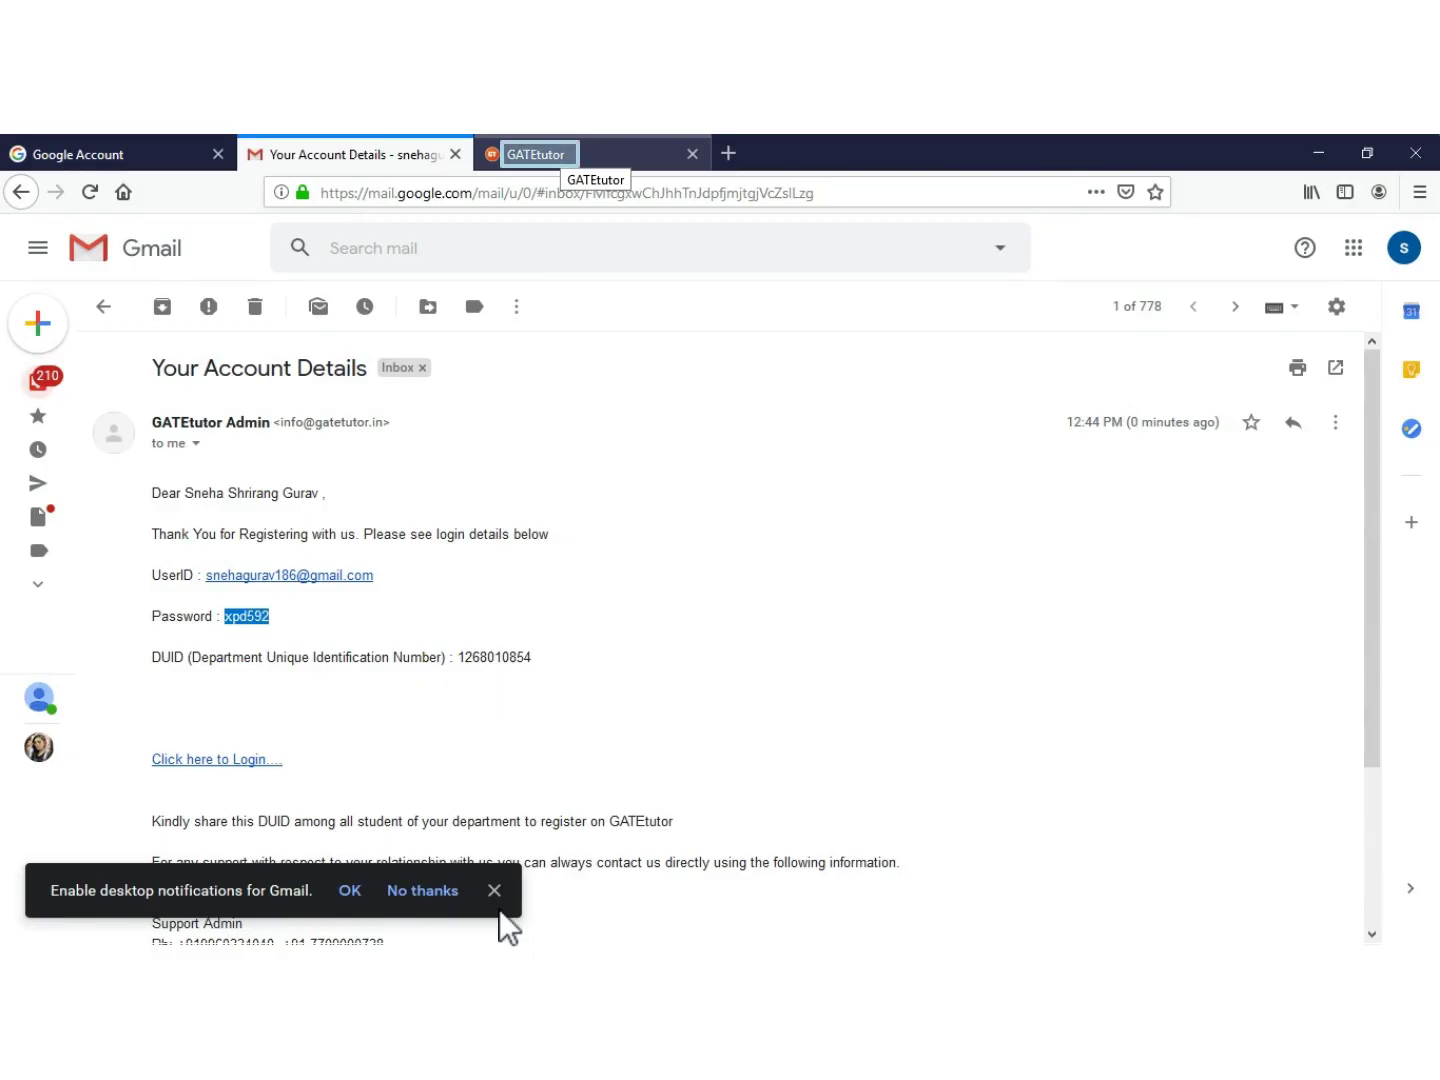
- Return to GATEtutor, open the Login dialog and start entering the registered Gmail address
{"action": "left_click", "coordinate": [551, 154]}
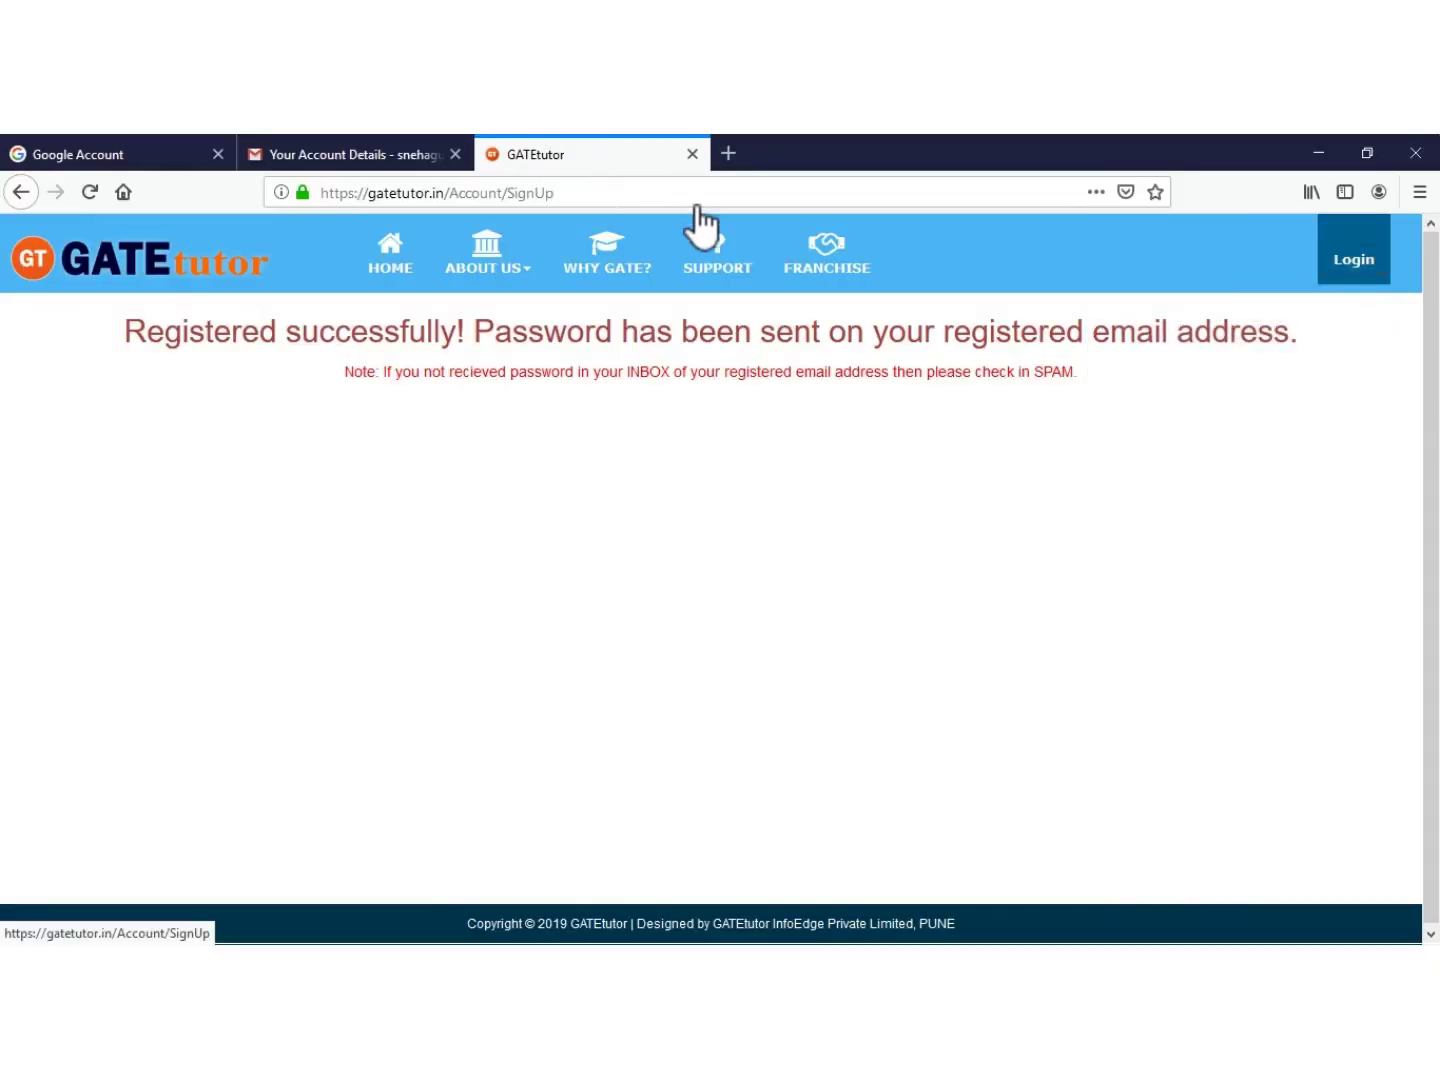
{"action": "left_click", "coordinate": [1358, 261]}
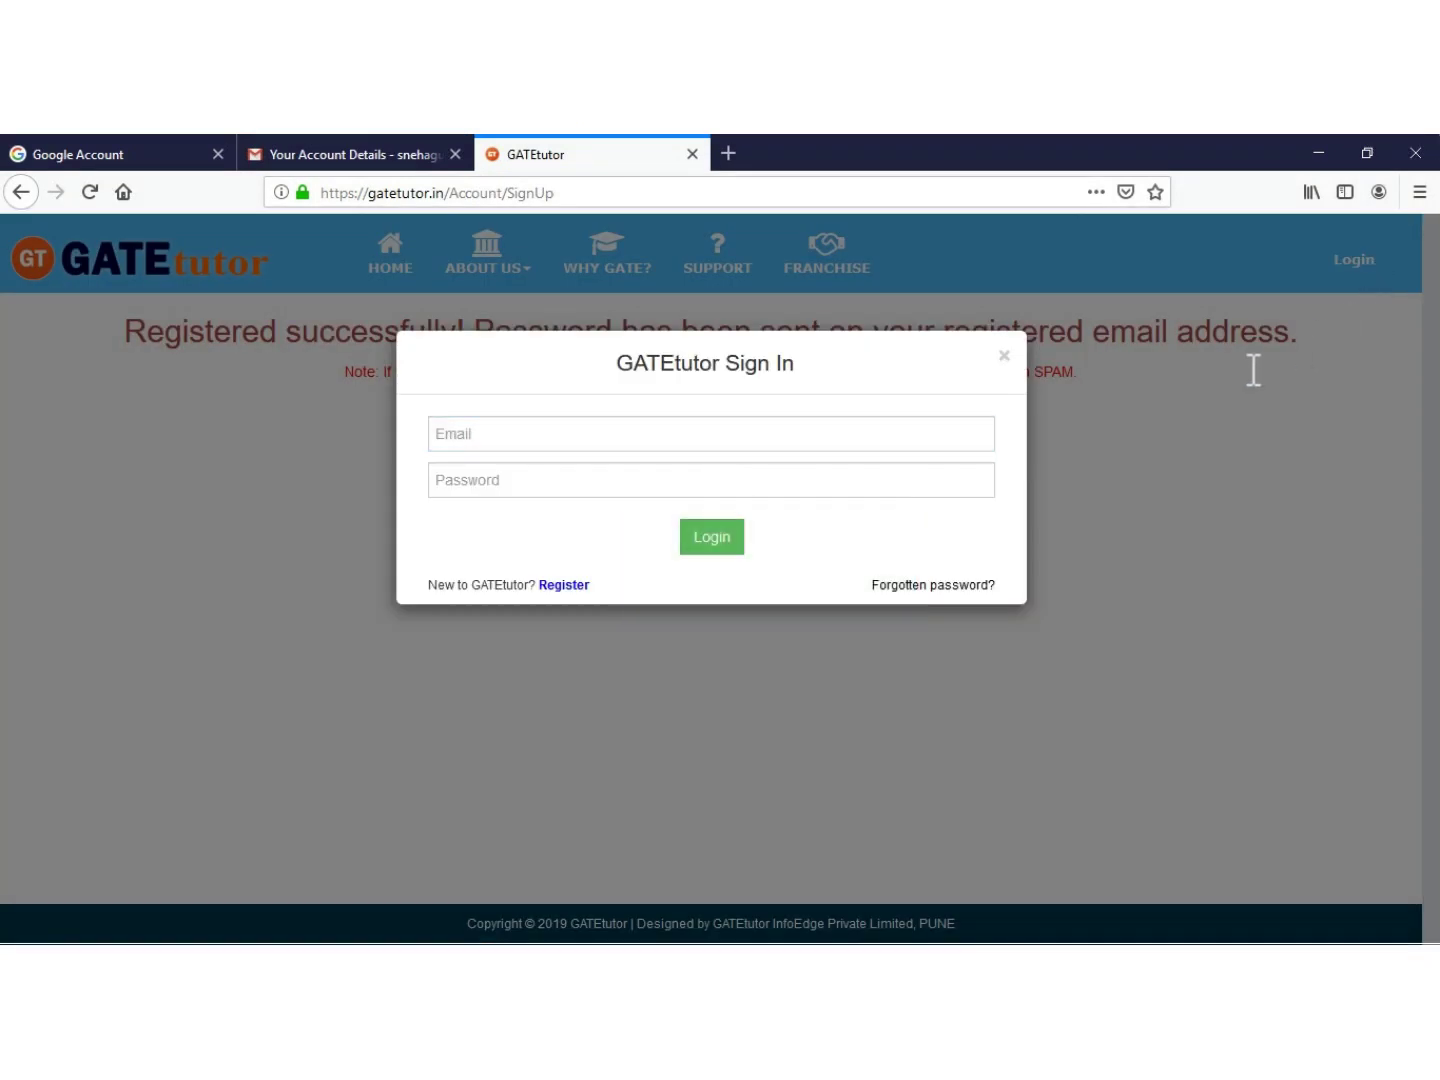
{"action": "left_click", "coordinate": [495, 434]}
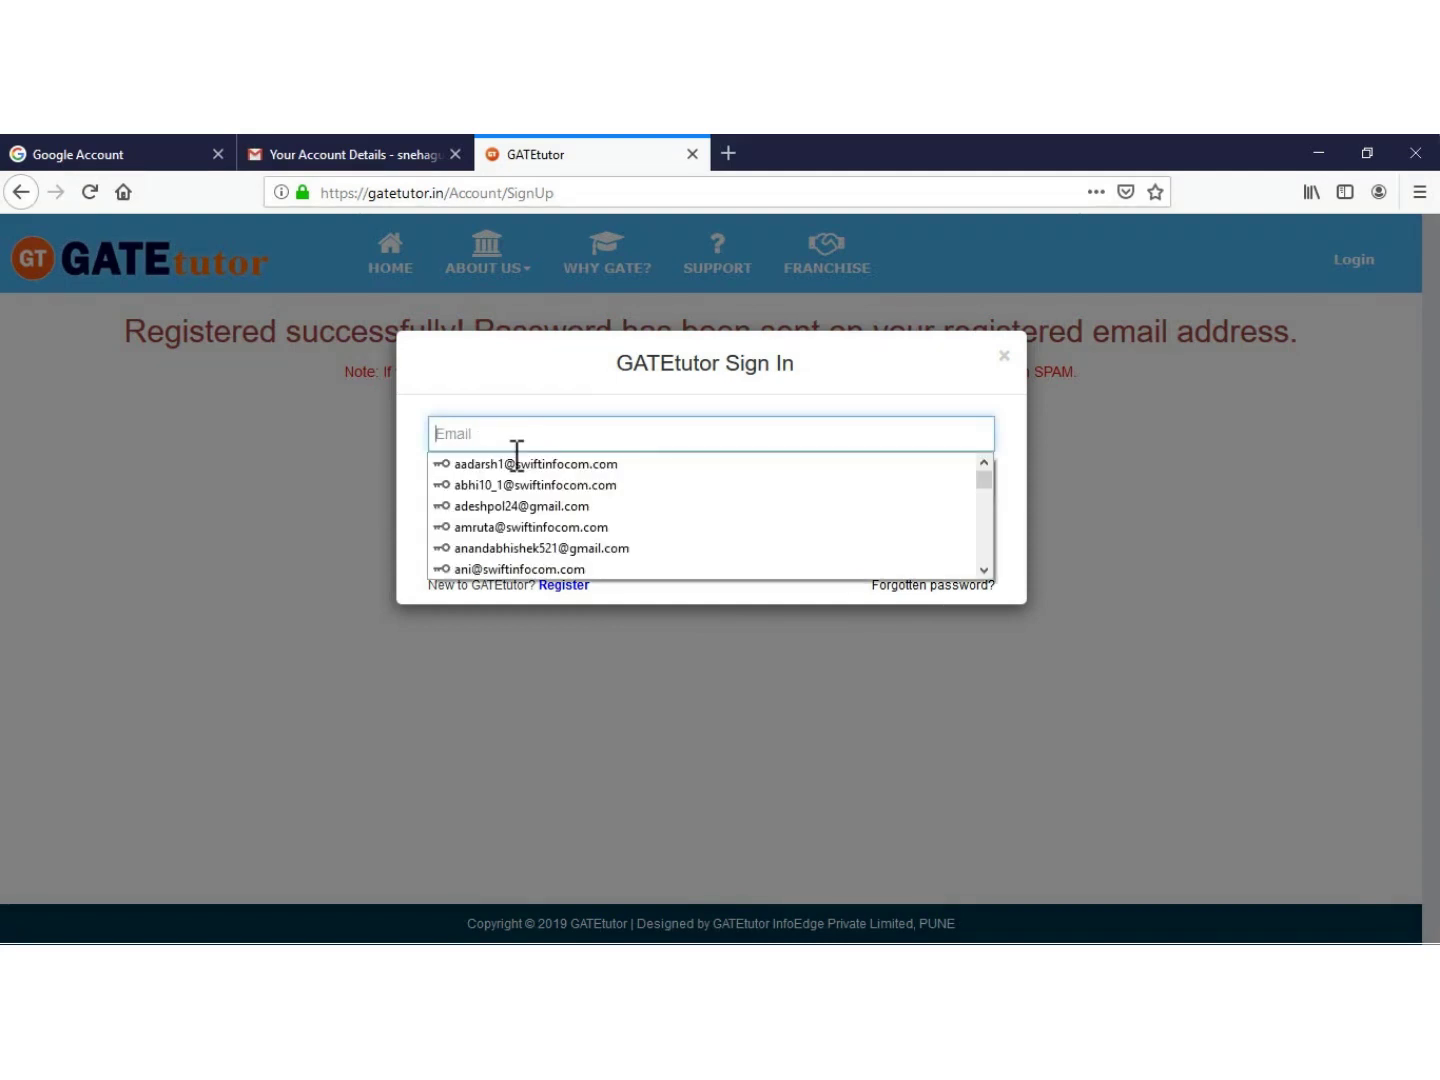
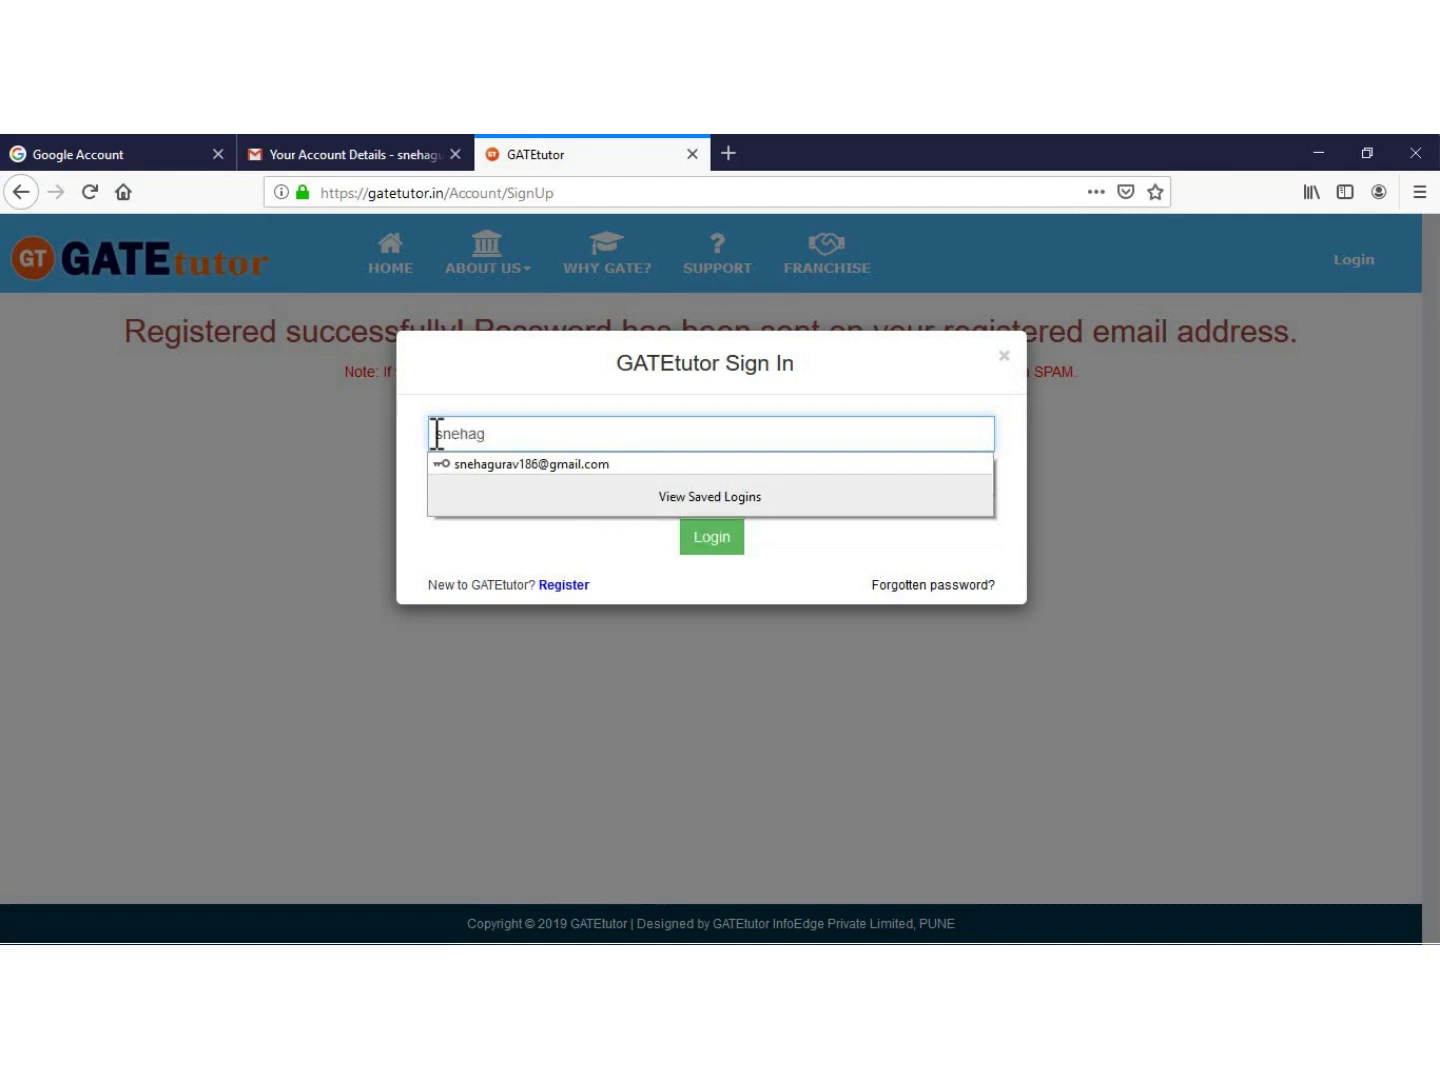
- Enter the emailed password and log in to the student timeline
{"action": "left_click", "coordinate": [453, 477]}
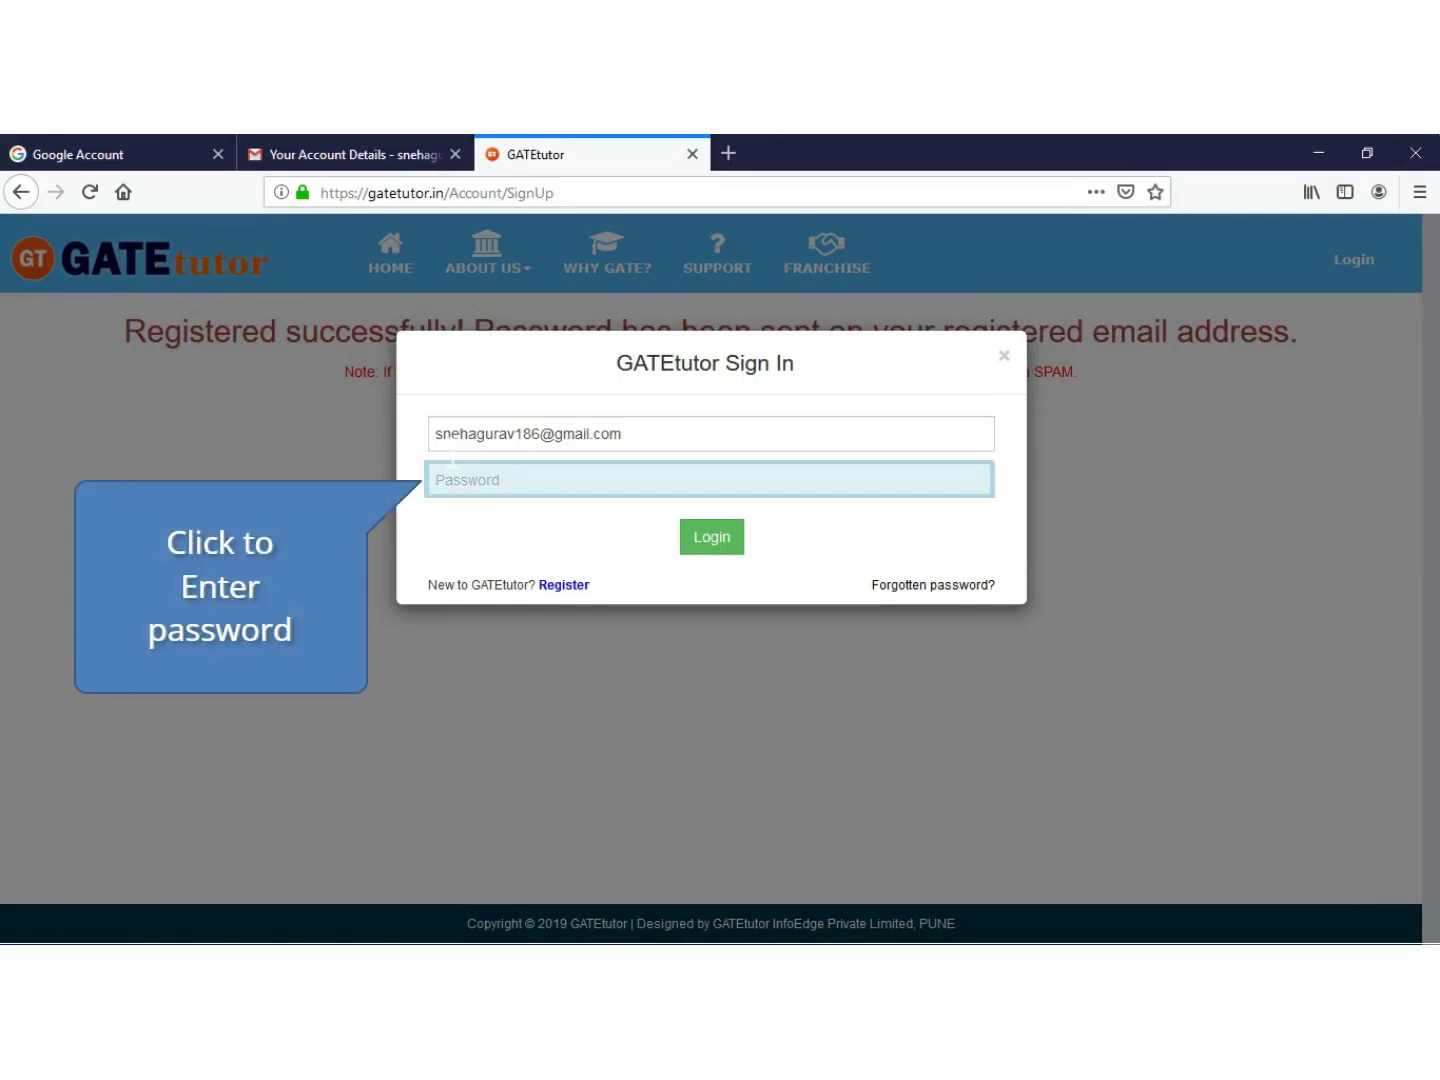
{"action": "left_click", "coordinate": [505, 479]}
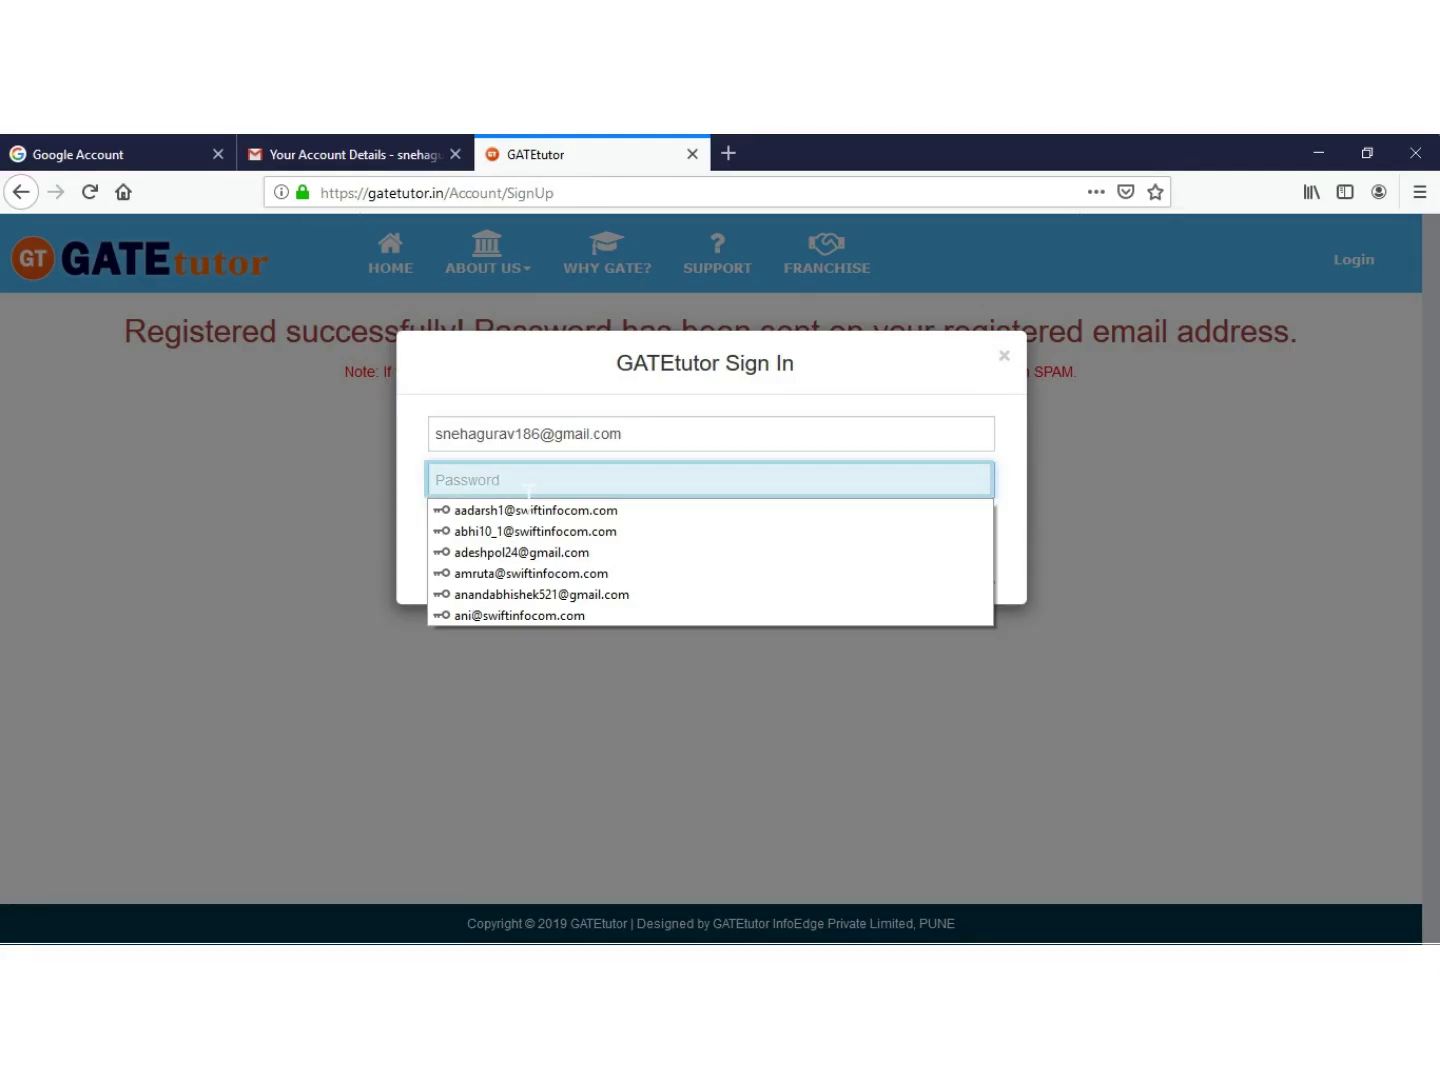
{"action": "left_click", "coordinate": [473, 479]}
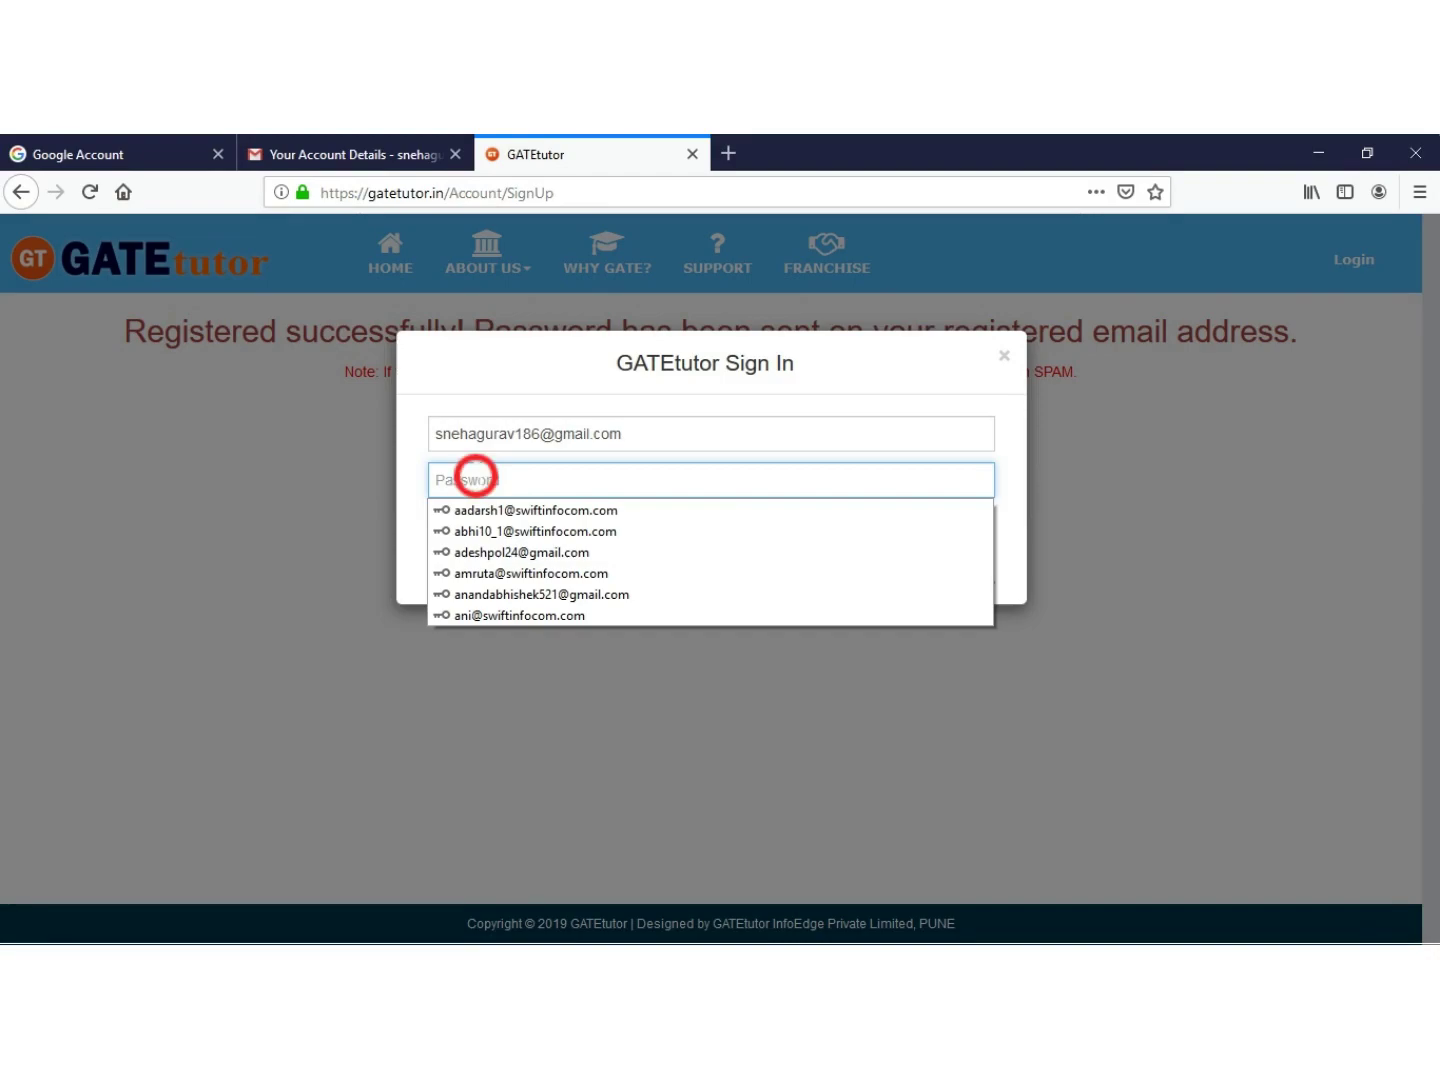
{"action": "type", "text": "*******"}
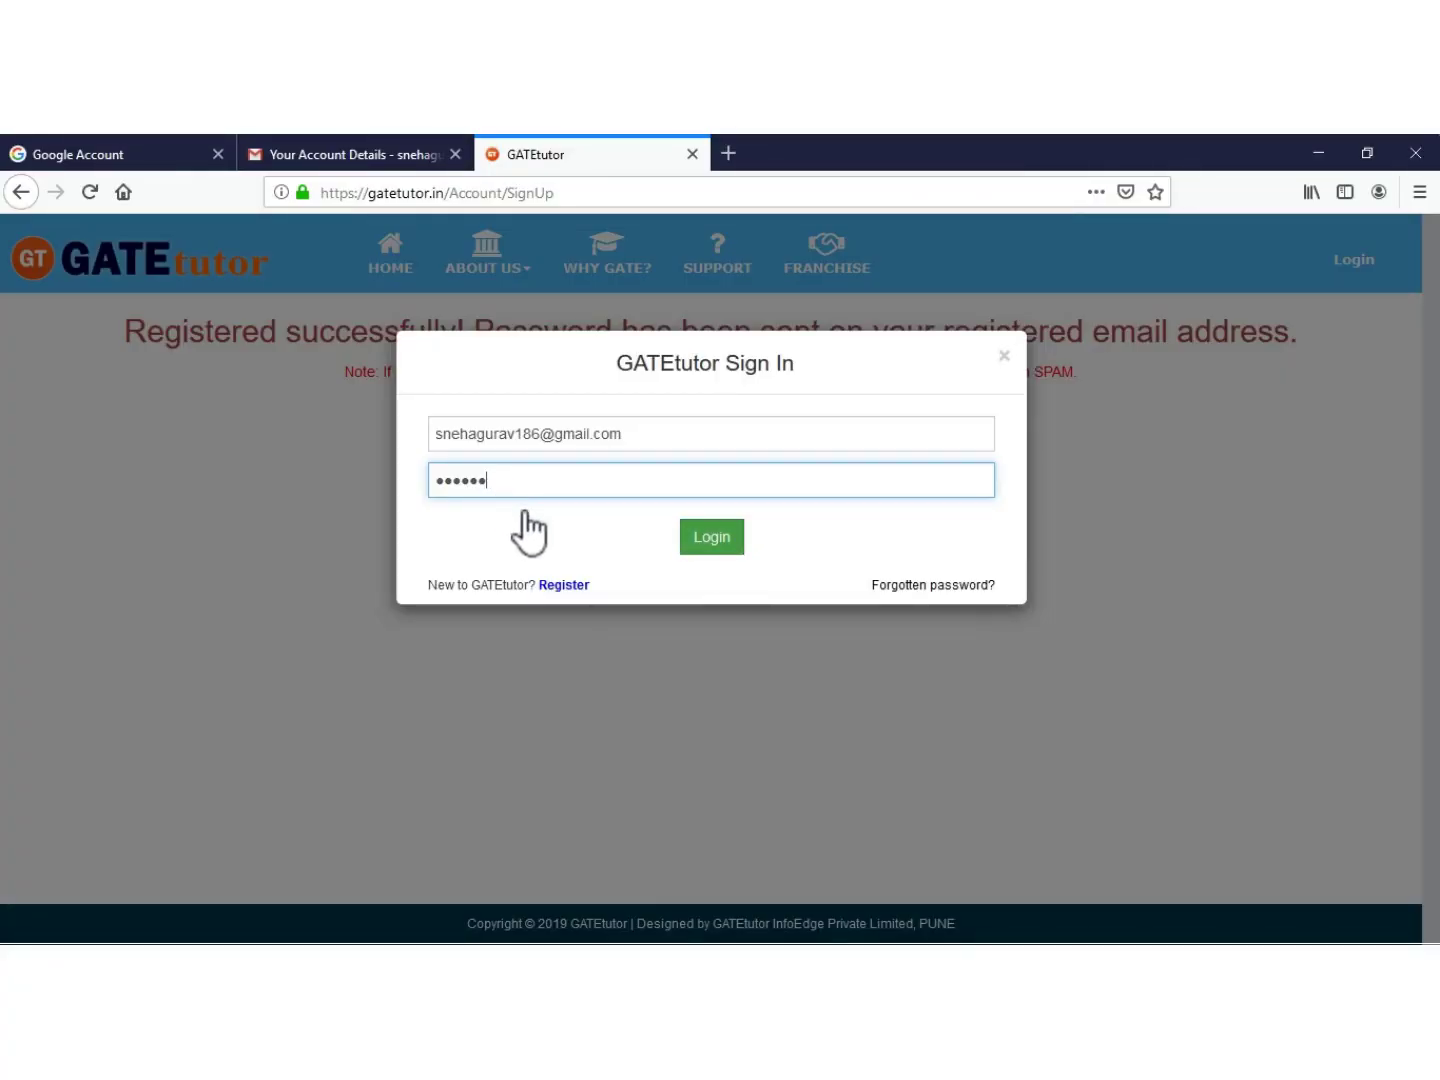
{"action": "left_click", "coordinate": [709, 537]}
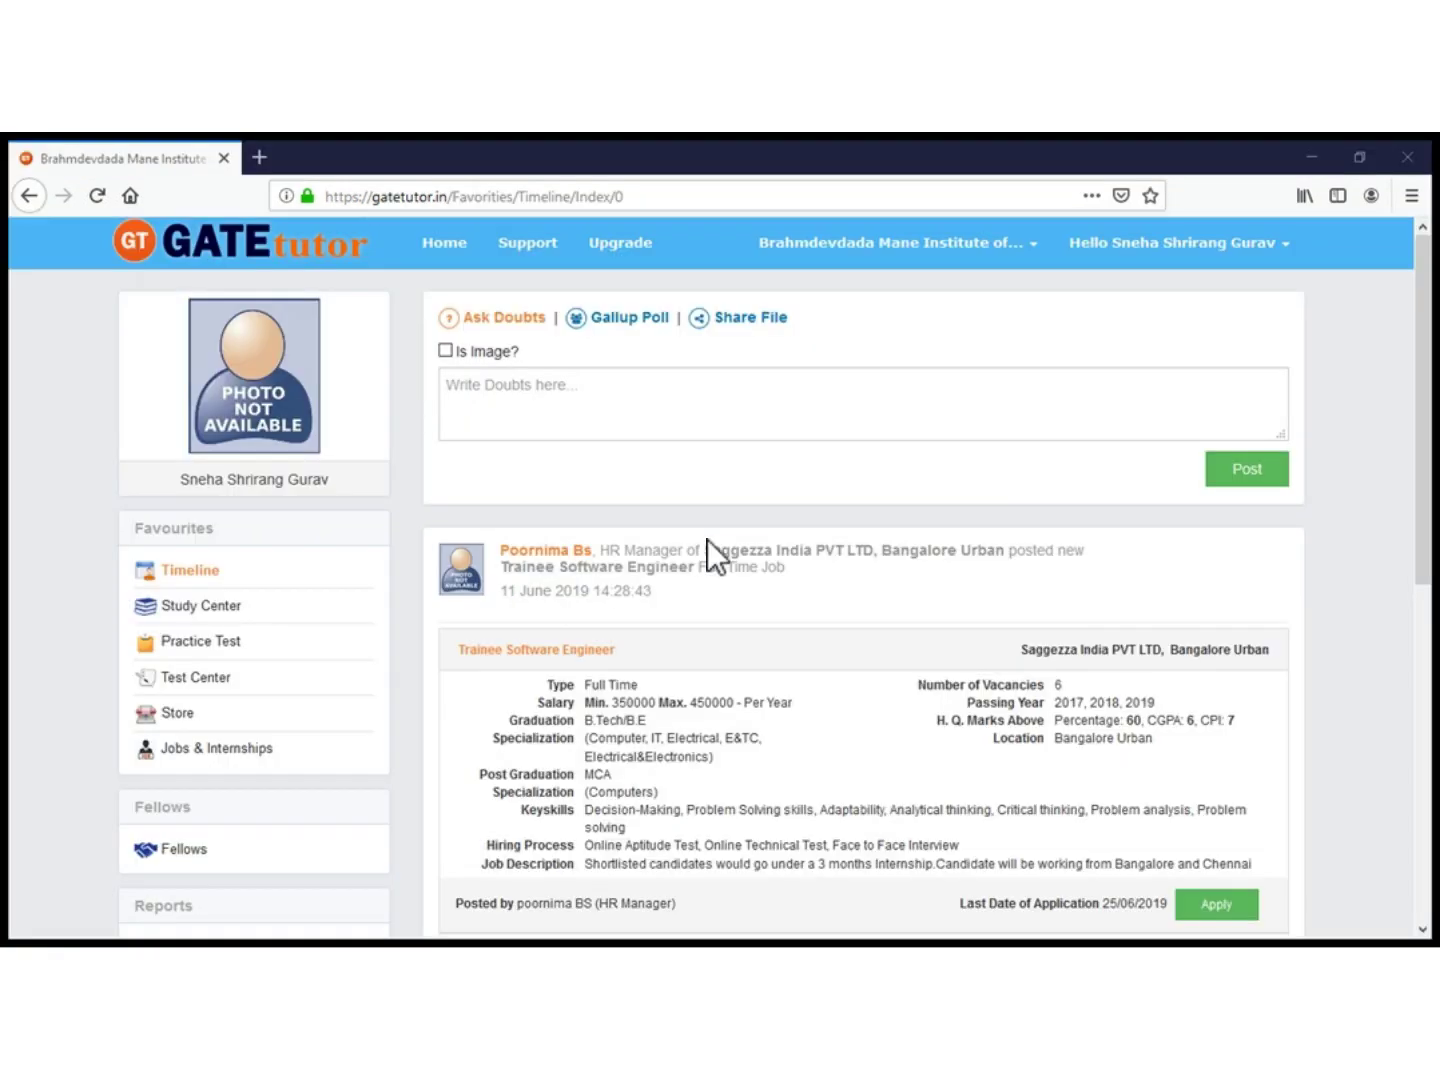